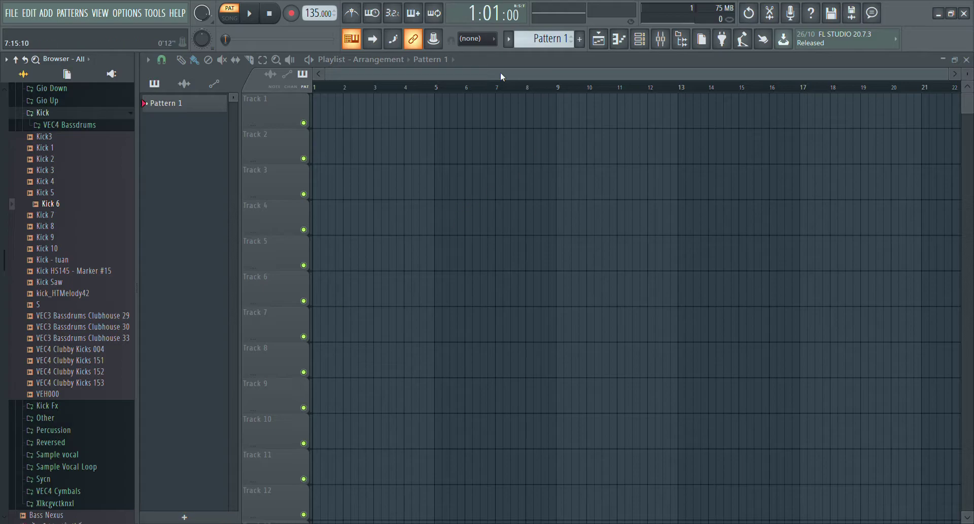
Switch to a new empty pattern and name it Kick.
{"action": "left_click", "coordinate": [54, 203]}
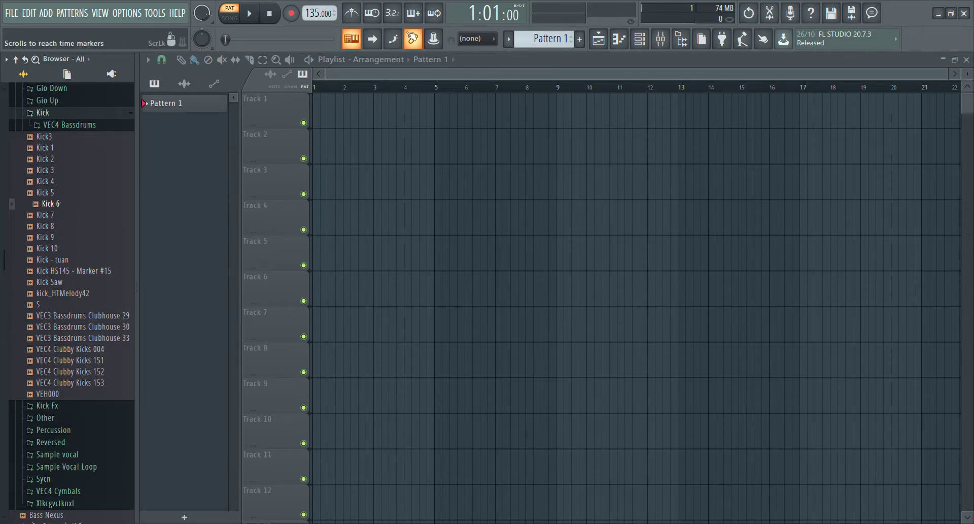
{"action": "scroll", "coordinate": [569, 43], "scroll_direction": "down", "scroll_amount": 1}
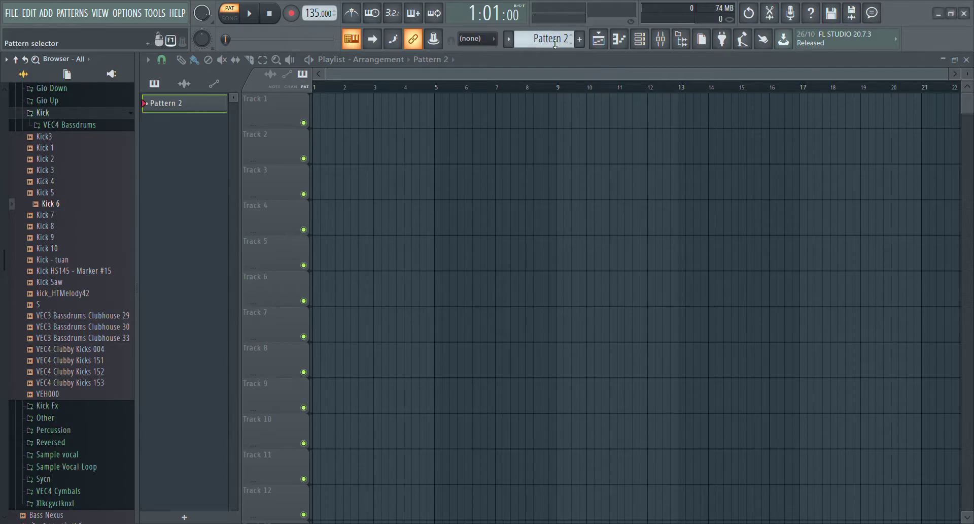
{"action": "left_click", "coordinate": [579, 40]}
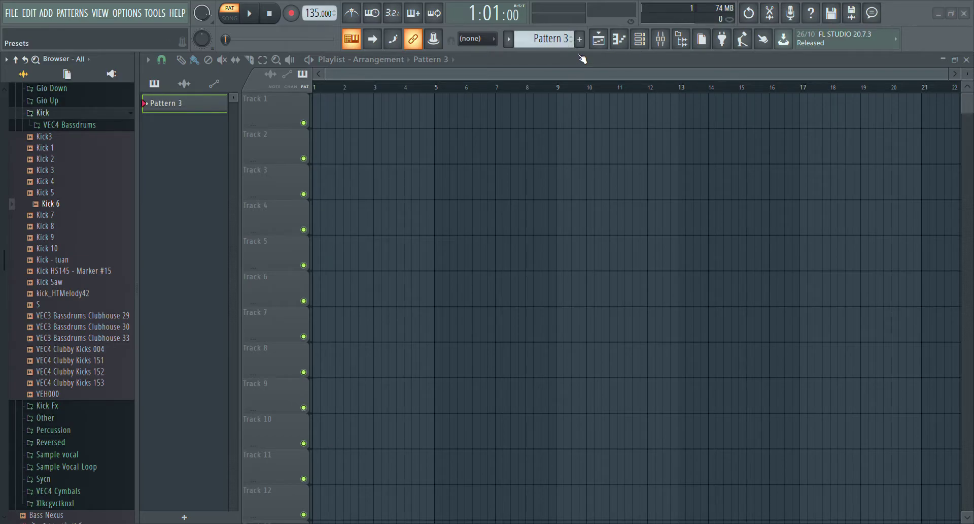
{"action": "type", "text": "Kick"}
{"action": "key", "text": "Return"}
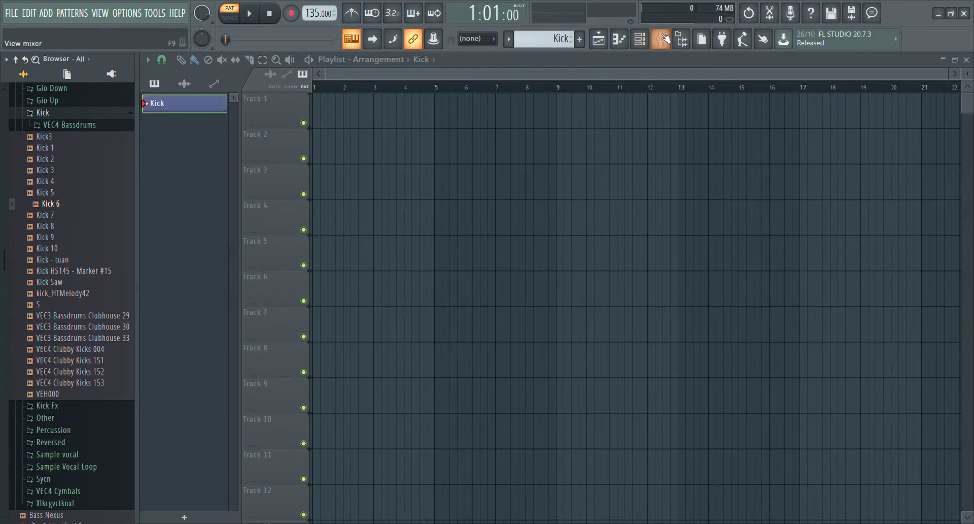
Load the Kick 6 sample into the first channel of the channel rack and widen the rack to show more steps.
{"action": "left_click", "coordinate": [640, 41]}
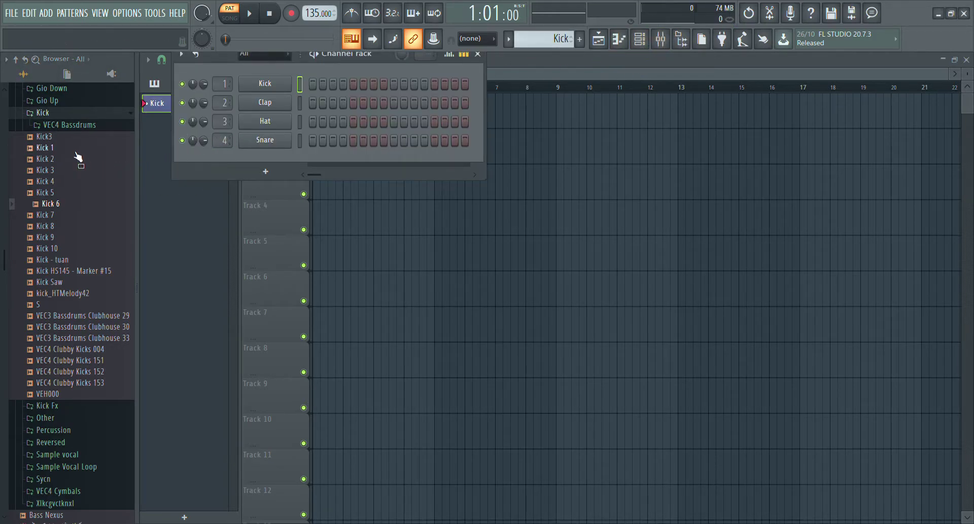
{"action": "left_click_drag", "start_coordinate": [55, 199], "coordinate": [243, 82]}
{"action": "left_click_drag", "start_coordinate": [491, 73], "coordinate": [757, 105]}
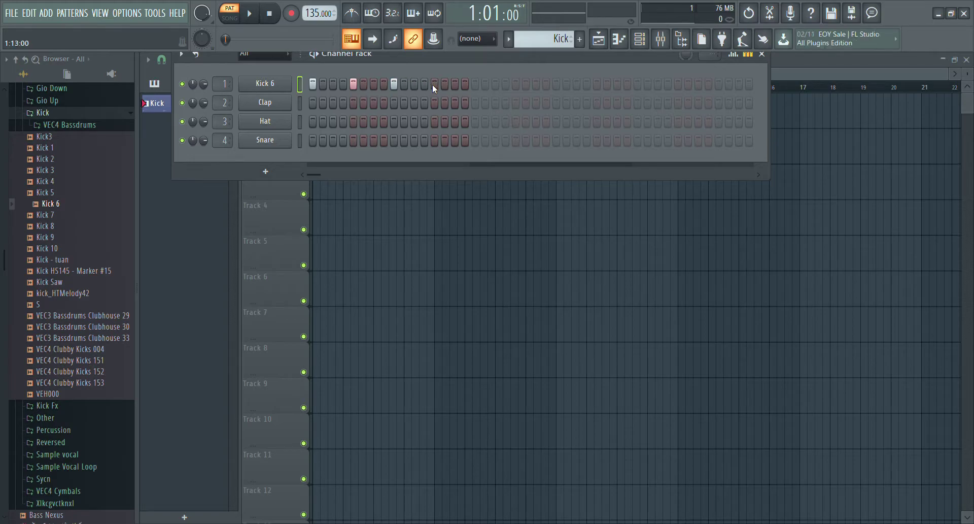
Program a Kick 6 hit on every fourth step across four bars, extending the channel rack to reach the later bars.
{"action": "left_click", "coordinate": [476, 84]}
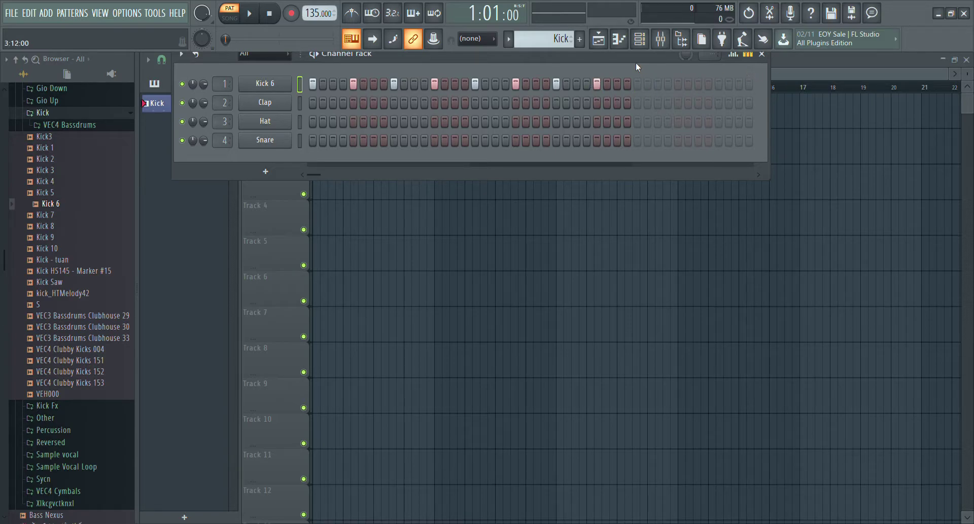
{"action": "left_click_drag", "start_coordinate": [634, 57], "coordinate": [423, 123]}
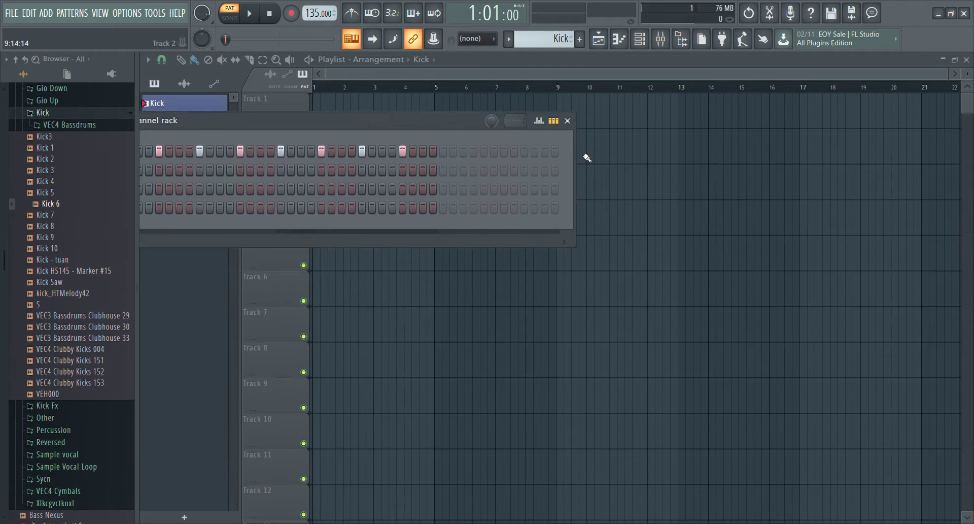
{"action": "left_click_drag", "start_coordinate": [580, 140], "coordinate": [931, 161]}
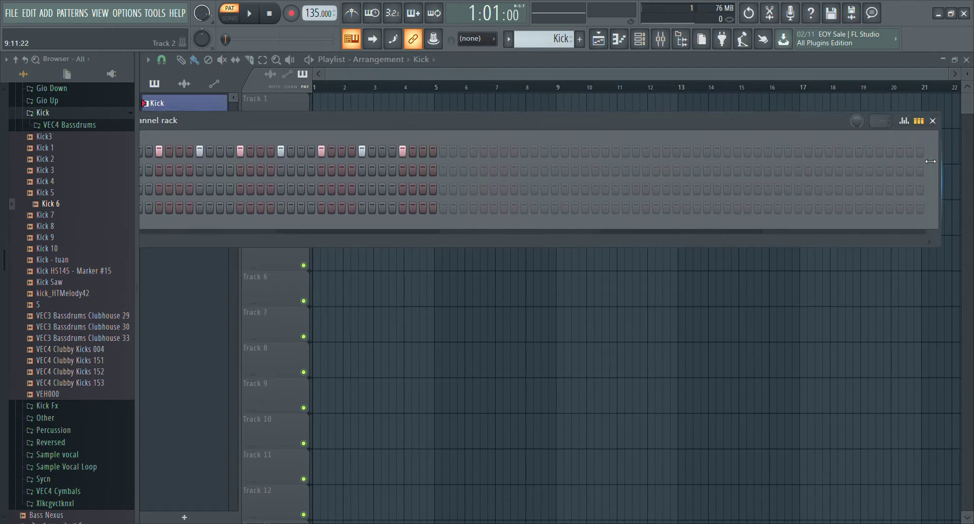
{"action": "left_click", "coordinate": [442, 150]}
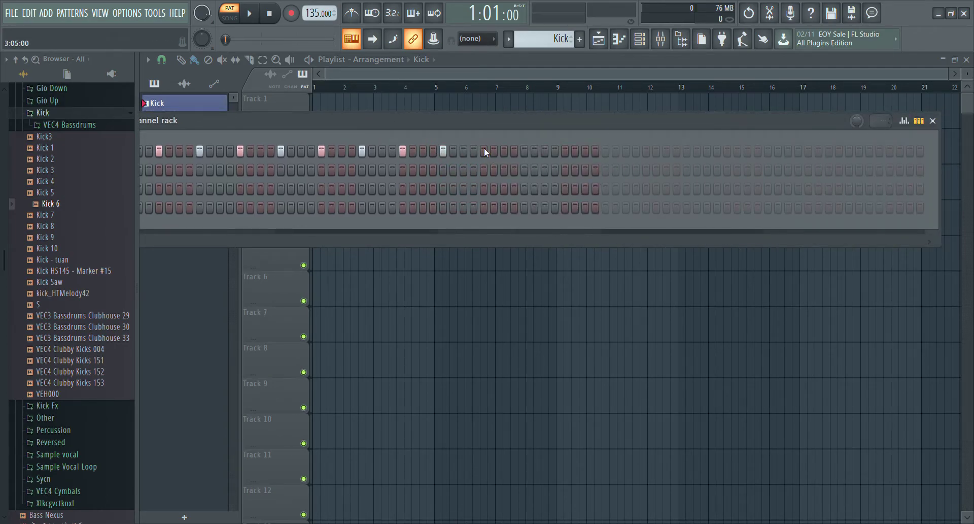
{"action": "left_click", "coordinate": [606, 152]}
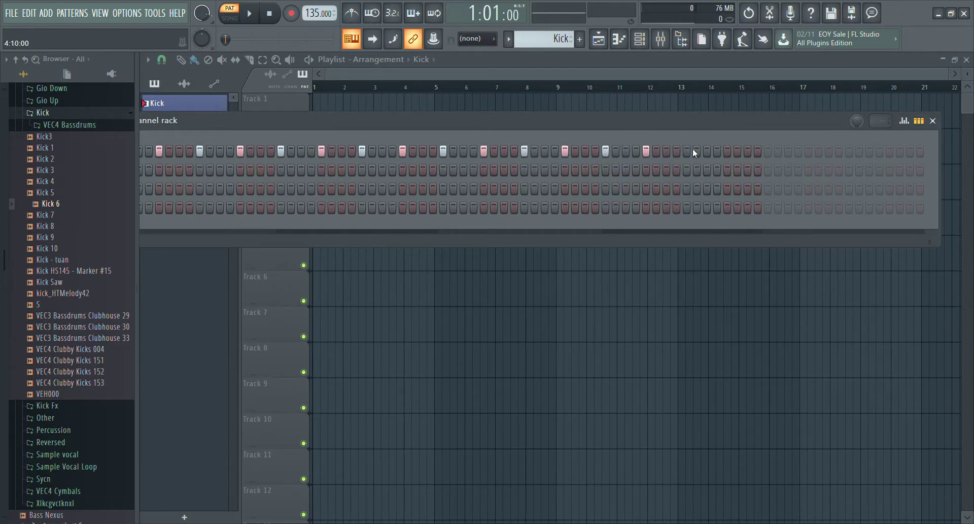
{"action": "left_click", "coordinate": [726, 150]}
Close the channel rack and place four consecutive Kick pattern clips on Track 3, from bar 1 up to bar 17.
{"action": "left_click", "coordinate": [932, 120]}
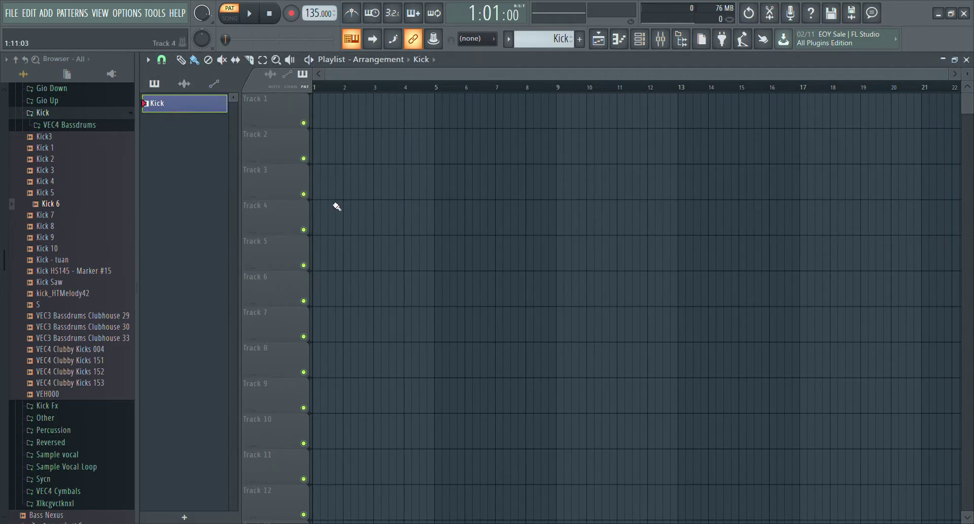
{"action": "mouse_move", "coordinate": [320, 189]}
{"action": "left_mouse_down"}
{"action": "mouse_move", "coordinate": [489, 200]}
{"action": "mouse_move", "coordinate": [693, 198]}
{"action": "left_mouse_up"}
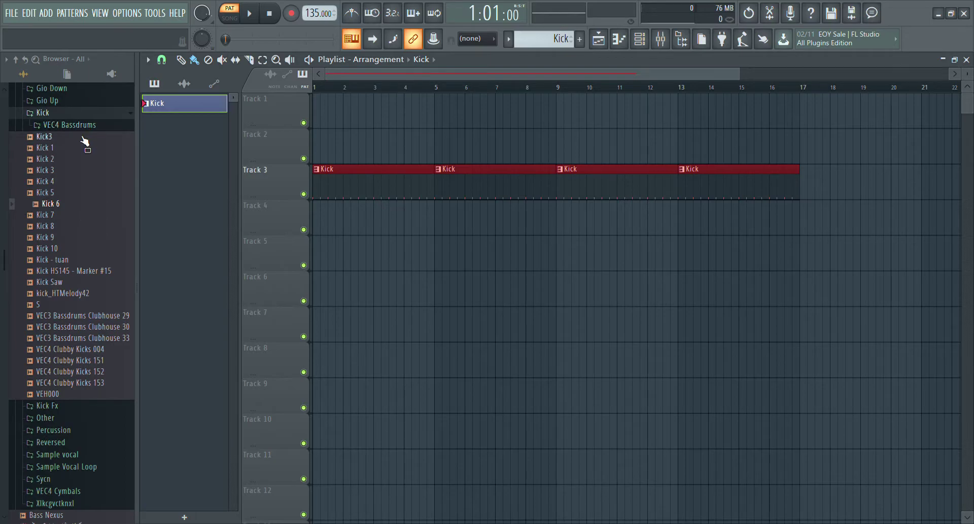
Preview Kick 6, collapse its sample folder, and locate the Vengeance EDM Essentials Vol.1 WAV folder in the browser.
{"action": "left_click", "coordinate": [52, 205]}
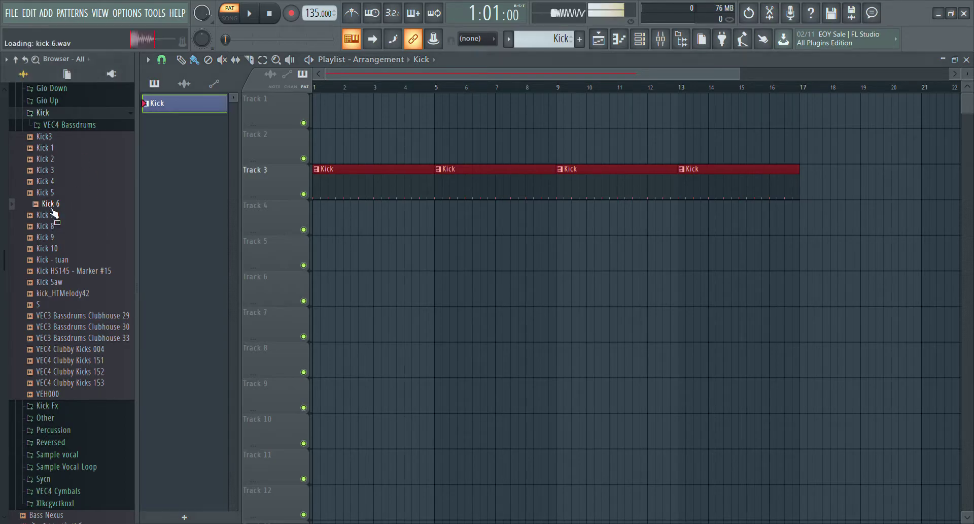
{"action": "left_click", "coordinate": [77, 113]}
{"action": "scroll", "coordinate": [71, 118], "scroll_direction": "down", "scroll_amount": 3}
{"action": "scroll", "coordinate": [73, 121], "scroll_direction": "up", "scroll_amount": 2}
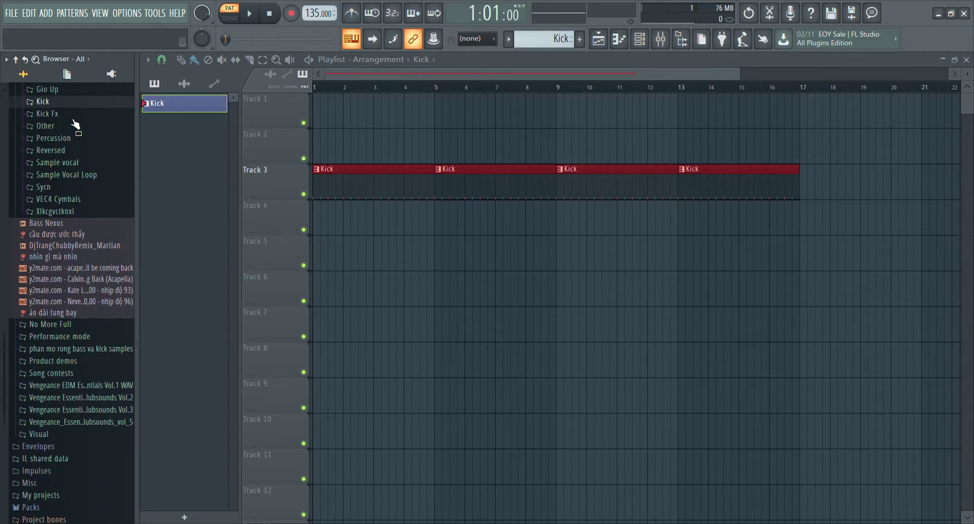
{"action": "scroll", "coordinate": [79, 218], "scroll_direction": "down", "scroll_amount": 3}
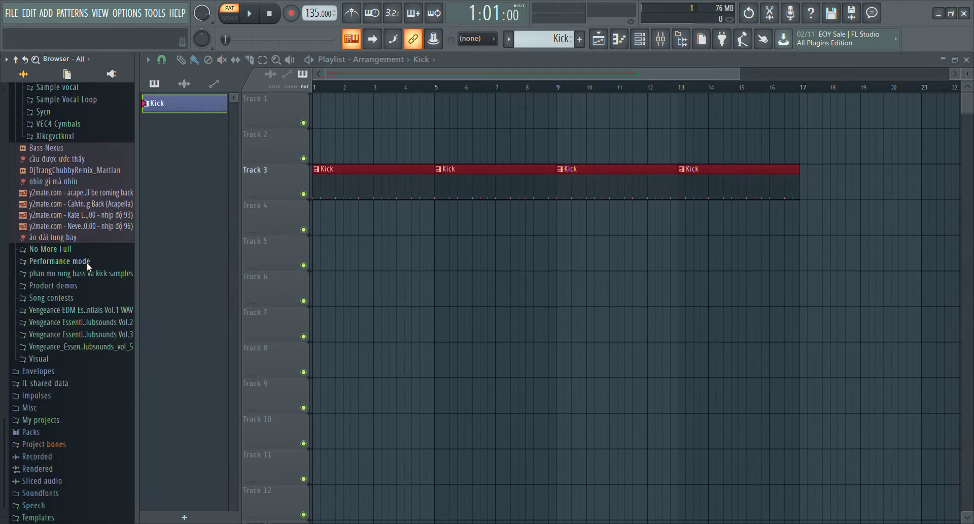
{"action": "left_click", "coordinate": [94, 311]}
{"action": "left_click", "coordinate": [94, 312]}
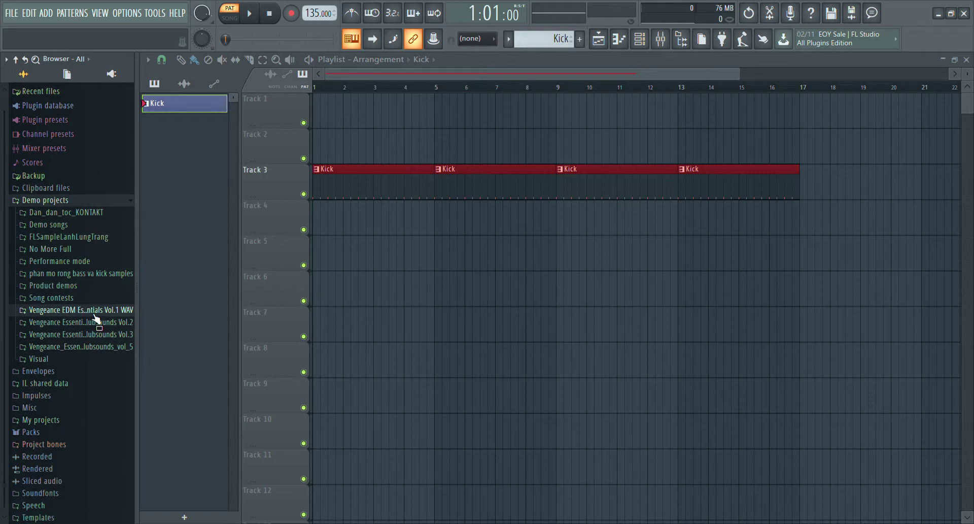
Add a new pattern and name it Clap.
{"action": "left_click", "coordinate": [583, 43]}
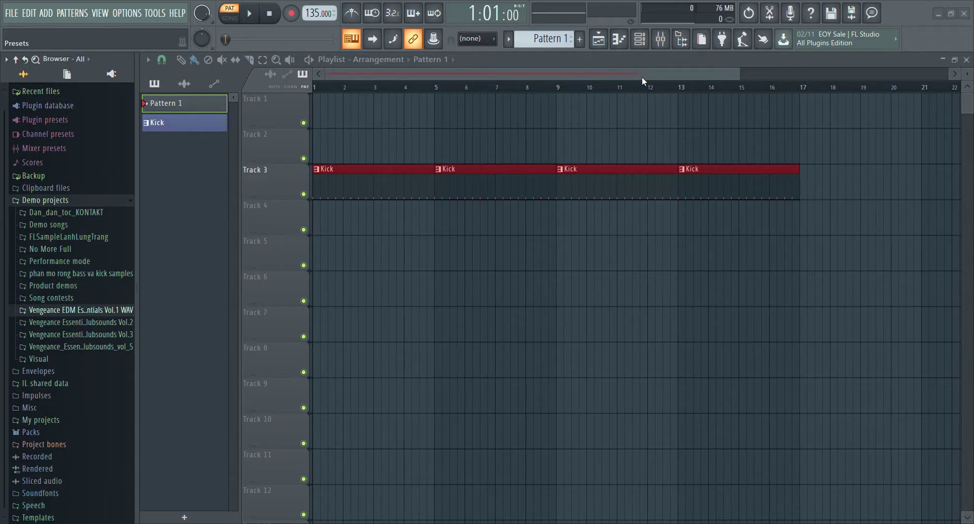
{"action": "type", "text": "Clap"}
{"action": "key", "text": "Return"}
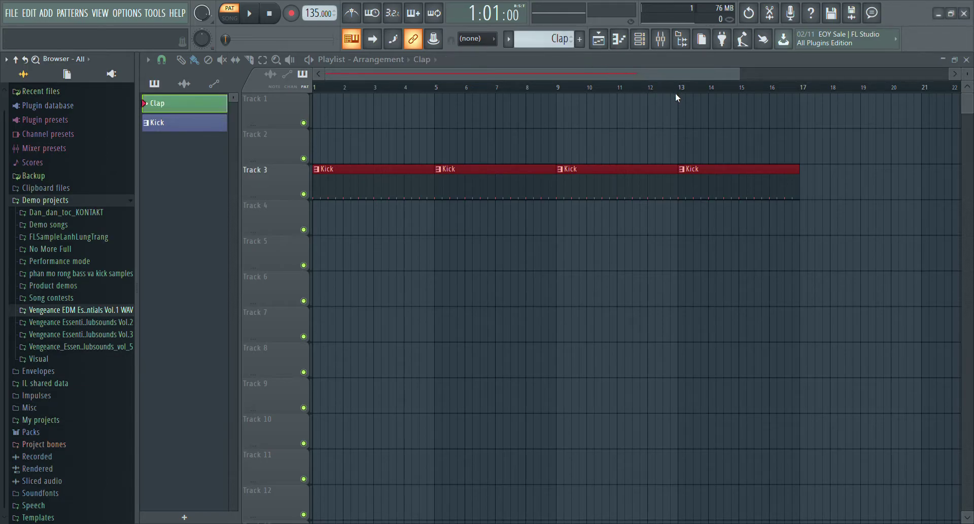
Expand the Vengeance EDM Essentials Vol.1 WAV folder down to its VEDM1 Claps samples.
{"action": "left_click", "coordinate": [56, 310]}
{"action": "left_click", "coordinate": [62, 323]}
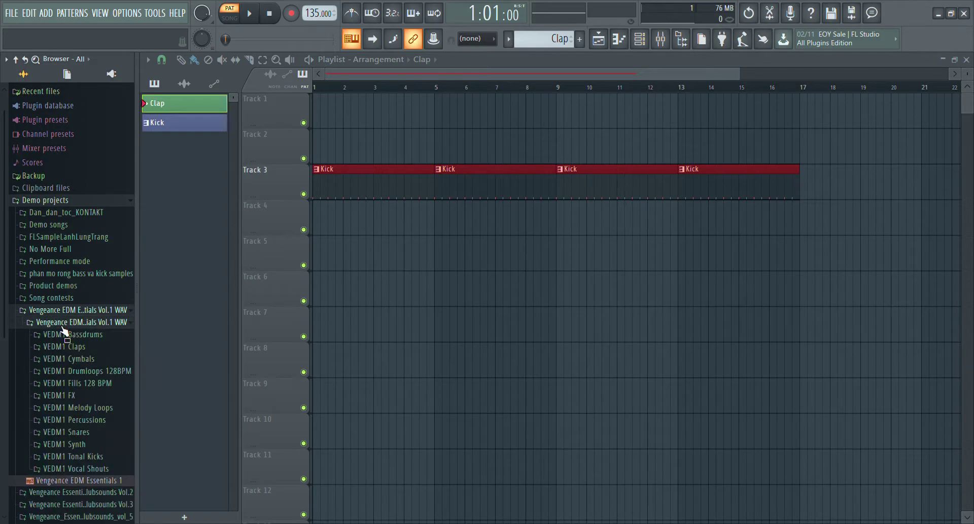
{"action": "scroll", "coordinate": [66, 330], "scroll_direction": "down", "scroll_amount": 4}
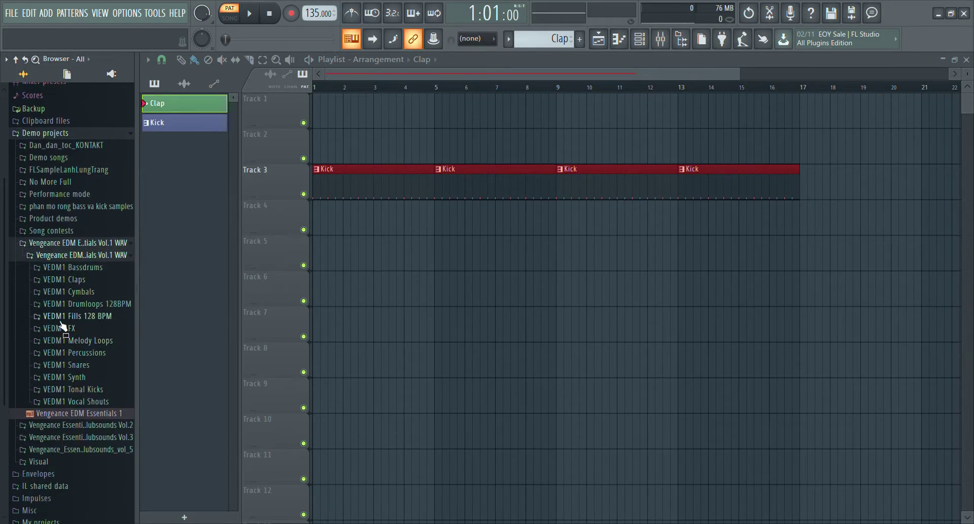
{"action": "left_click", "coordinate": [87, 280]}
Audition the samples in the VEDM1 Claps folder between Clap 001 and Clap 024, ending on VEDM Clap 017.
{"action": "left_click", "coordinate": [104, 247]}
{"action": "left_click", "coordinate": [104, 234]}
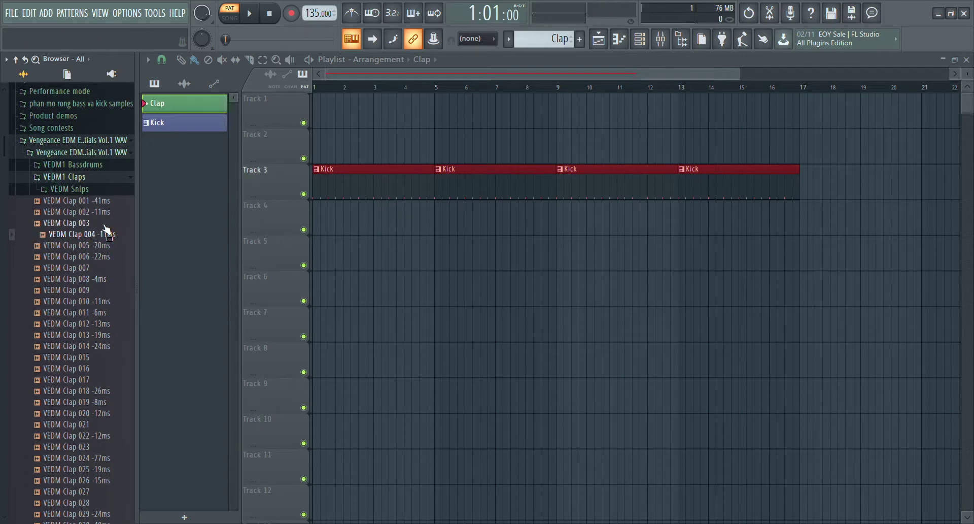
{"action": "key", "text": "Up"}
{"action": "key", "text": "Up"}
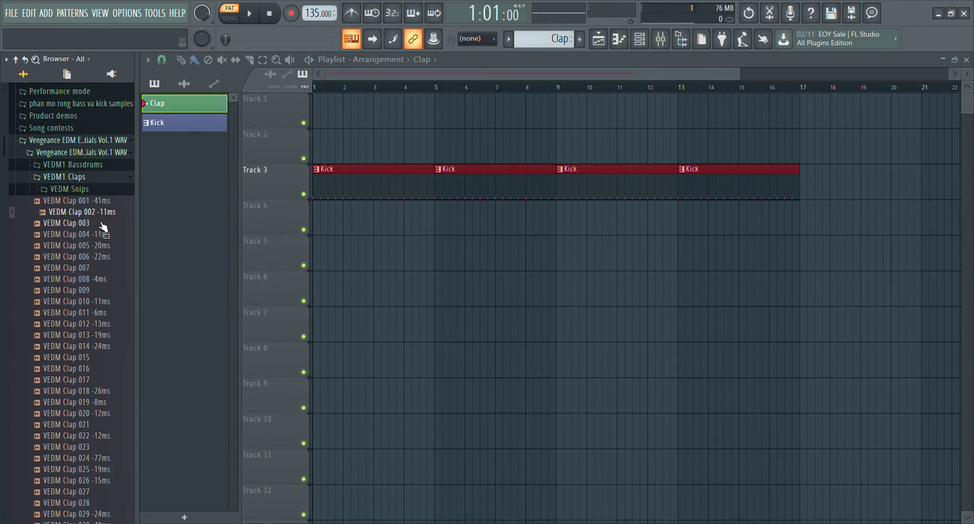
{"action": "left_click", "coordinate": [110, 201]}
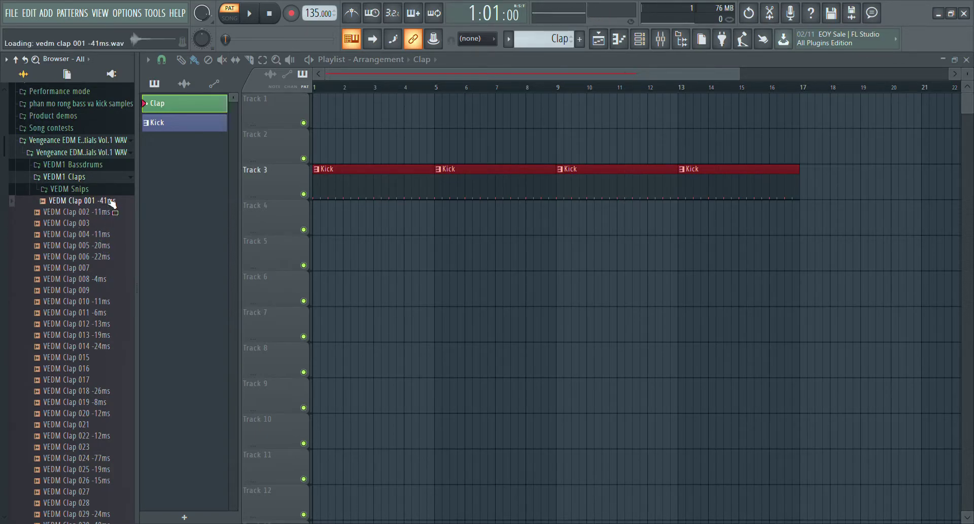
{"action": "left_click", "coordinate": [104, 234]}
{"action": "left_click", "coordinate": [102, 212]}
{"action": "left_click", "coordinate": [96, 246]}
{"action": "left_click", "coordinate": [101, 247]}
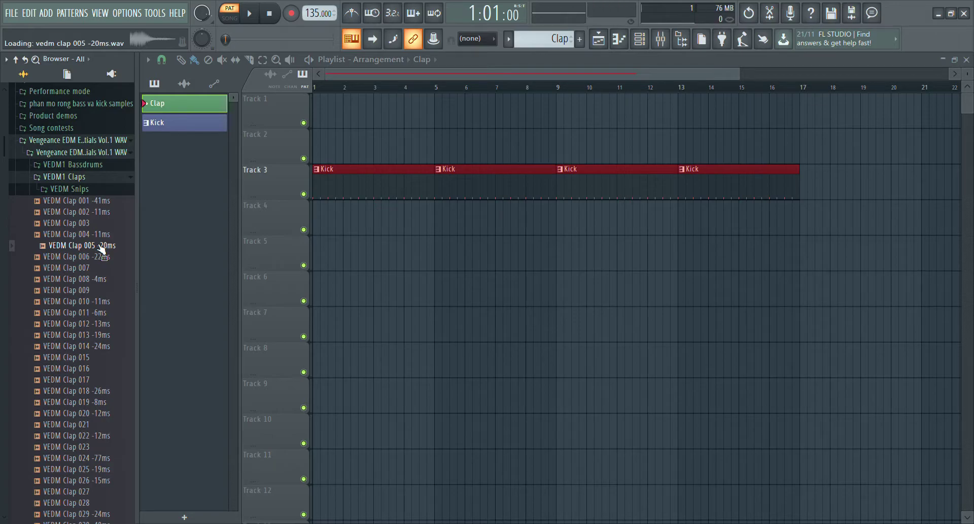
{"action": "left_click", "coordinate": [100, 257]}
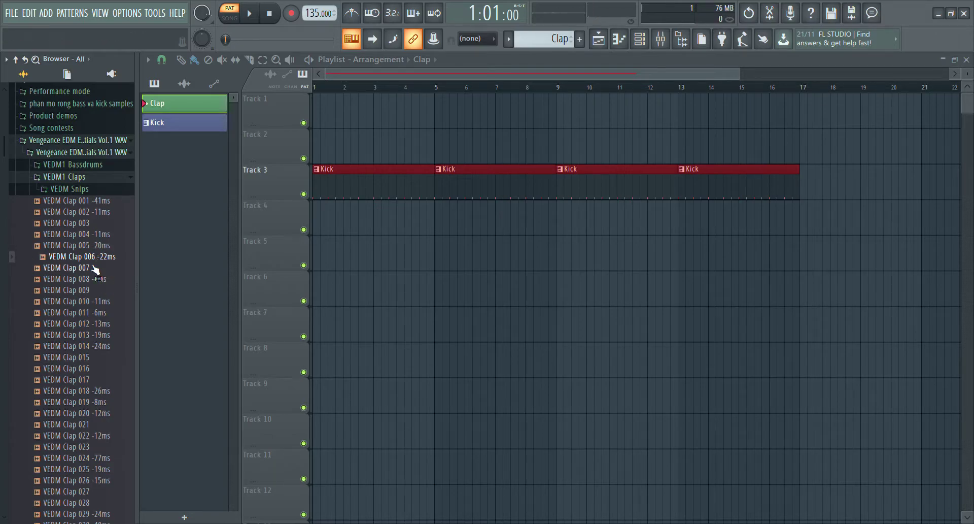
{"action": "left_click", "coordinate": [97, 279]}
{"action": "left_click", "coordinate": [97, 287]}
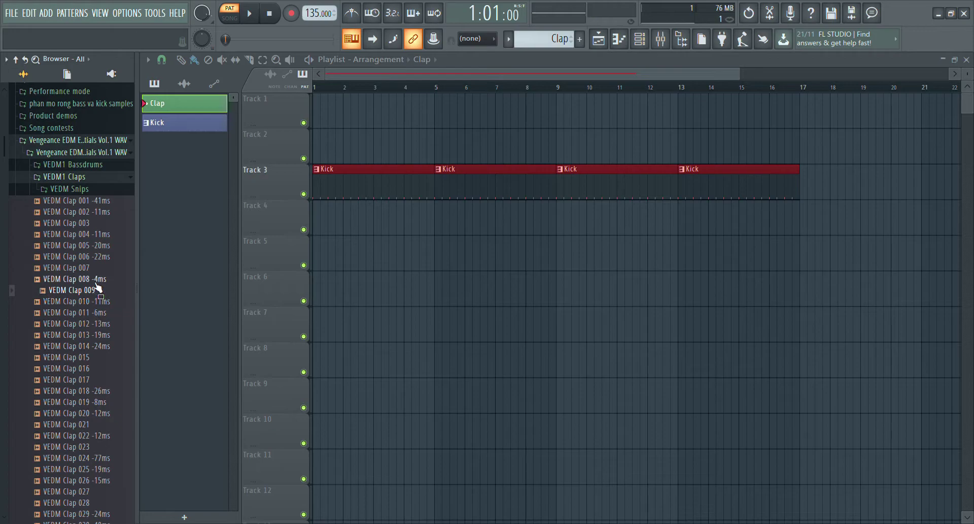
{"action": "left_click", "coordinate": [97, 301]}
{"action": "left_click", "coordinate": [99, 312]}
{"action": "left_click", "coordinate": [100, 323]}
{"action": "left_click", "coordinate": [101, 334]}
{"action": "left_click", "coordinate": [100, 346]}
{"action": "left_click", "coordinate": [96, 357]}
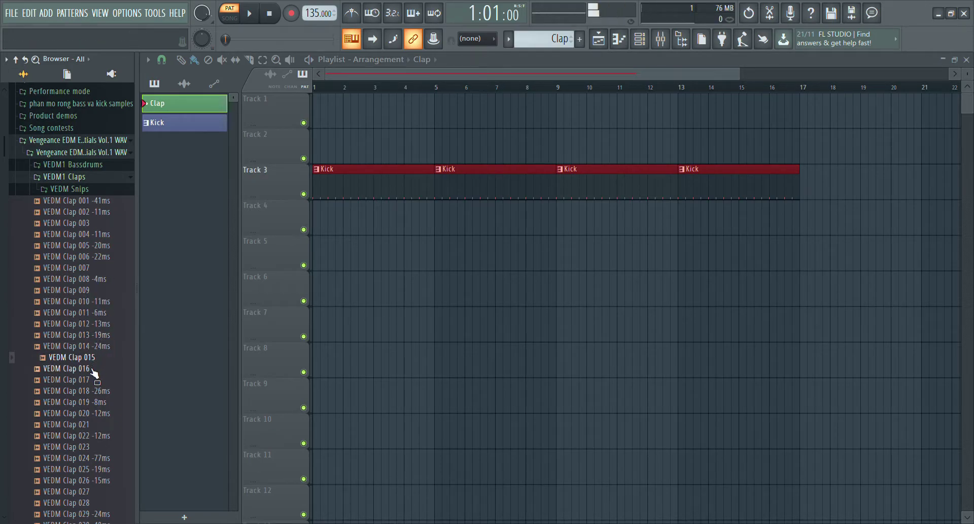
{"action": "left_click", "coordinate": [97, 346]}
{"action": "left_click", "coordinate": [94, 379]}
{"action": "left_click", "coordinate": [94, 368]}
{"action": "left_click", "coordinate": [90, 380]}
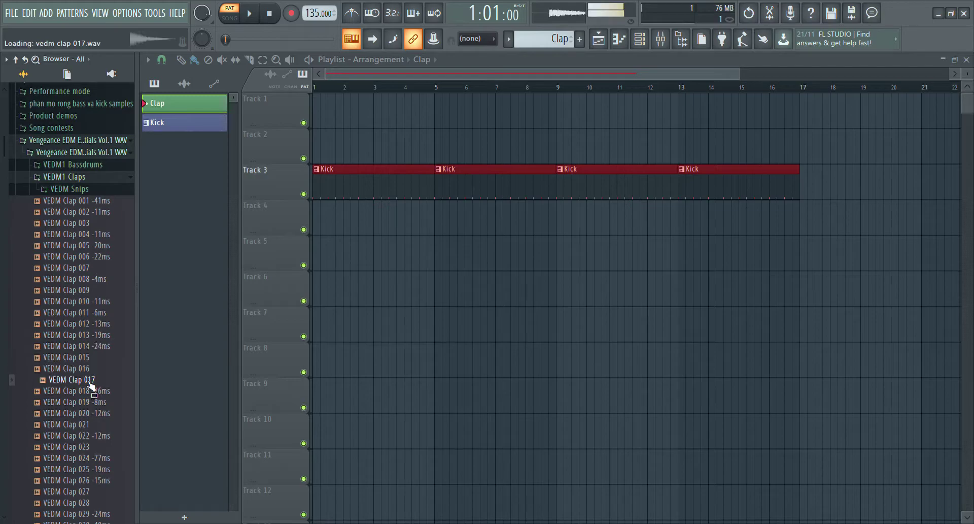
{"action": "left_click", "coordinate": [93, 369]}
{"action": "left_click", "coordinate": [97, 391]}
{"action": "left_click", "coordinate": [97, 401]}
{"action": "left_click", "coordinate": [99, 413]}
{"action": "left_click", "coordinate": [100, 424]}
{"action": "left_click", "coordinate": [102, 436]}
{"action": "left_click", "coordinate": [100, 447]}
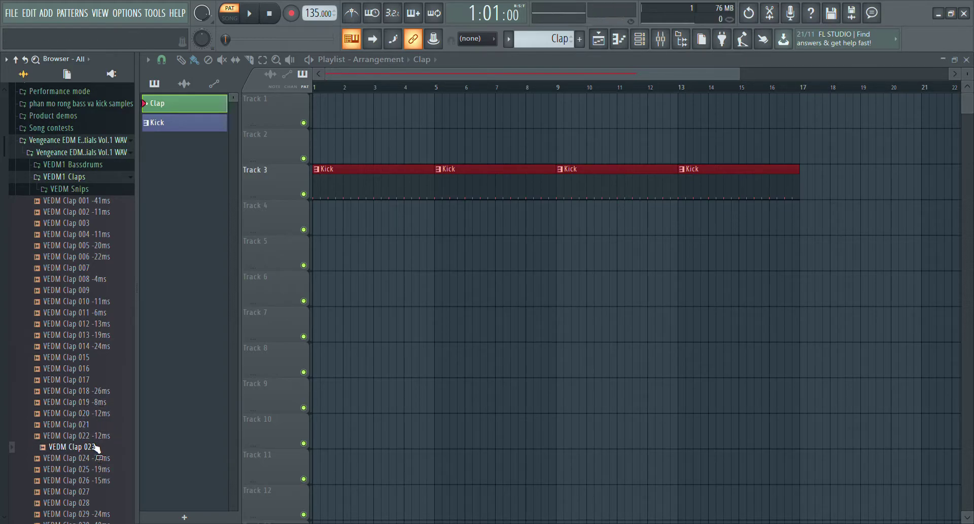
{"action": "left_click", "coordinate": [96, 457]}
{"action": "left_click", "coordinate": [97, 447]}
{"action": "left_click", "coordinate": [96, 413]}
{"action": "left_click", "coordinate": [96, 391]}
{"action": "left_click", "coordinate": [92, 379]}
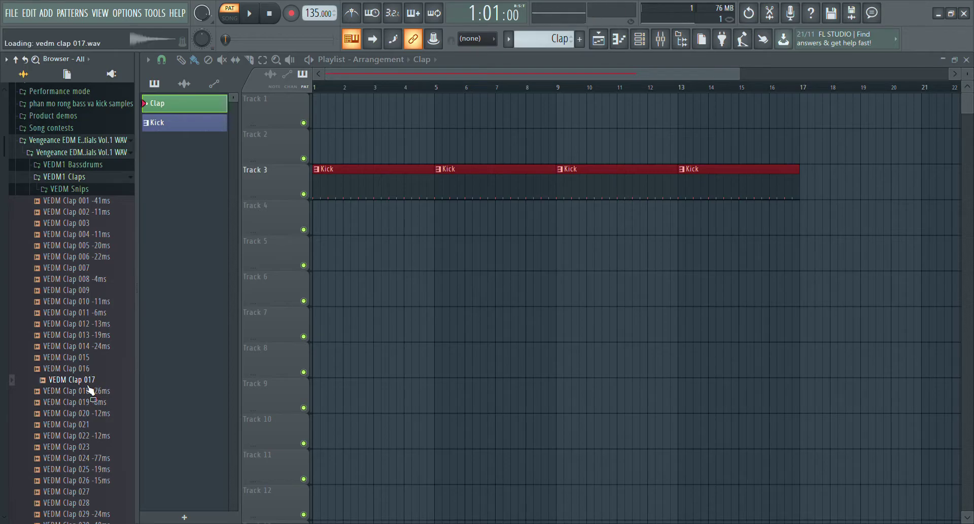
Open the channel rack for the Clap pattern and try to bring the VEDM Clap 017 sample into it.
{"action": "left_click", "coordinate": [640, 40]}
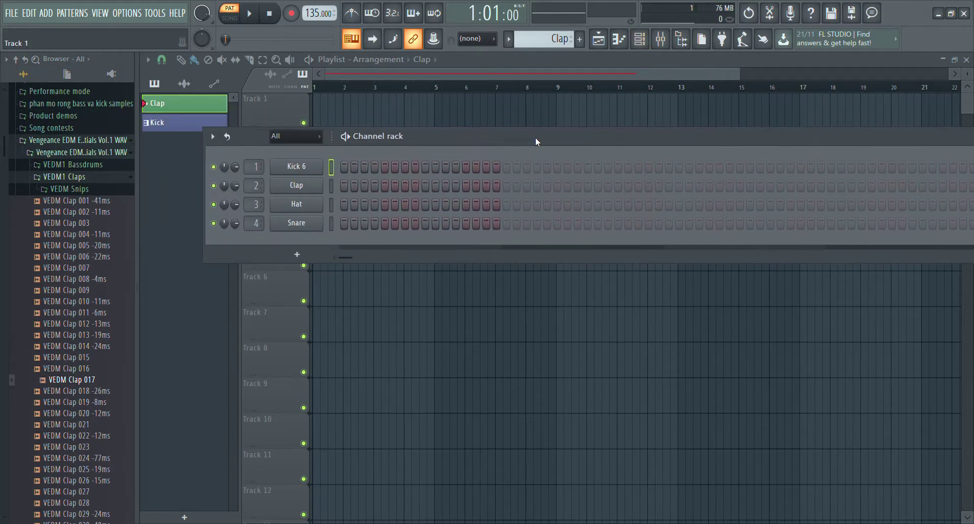
{"action": "left_click_drag", "start_coordinate": [83, 385], "coordinate": [112, 337]}
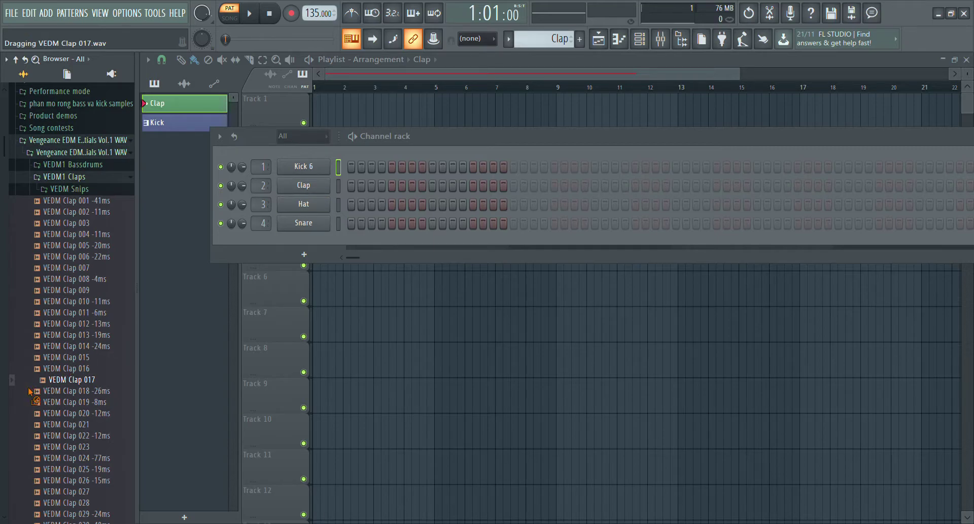
{"action": "left_click_drag", "start_coordinate": [65, 391], "coordinate": [42, 380]}
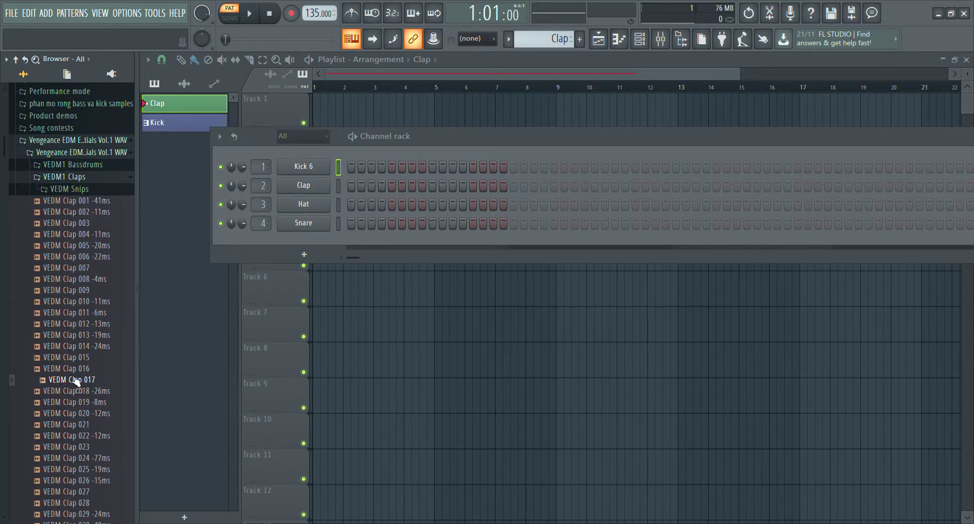
Open the Clap channel's sampler settings and play its current Clap Basic sample a few times.
{"action": "left_click", "coordinate": [315, 187]}
{"action": "left_click", "coordinate": [341, 406]}
{"action": "left_click", "coordinate": [341, 402]}
{"action": "left_click", "coordinate": [341, 403]}
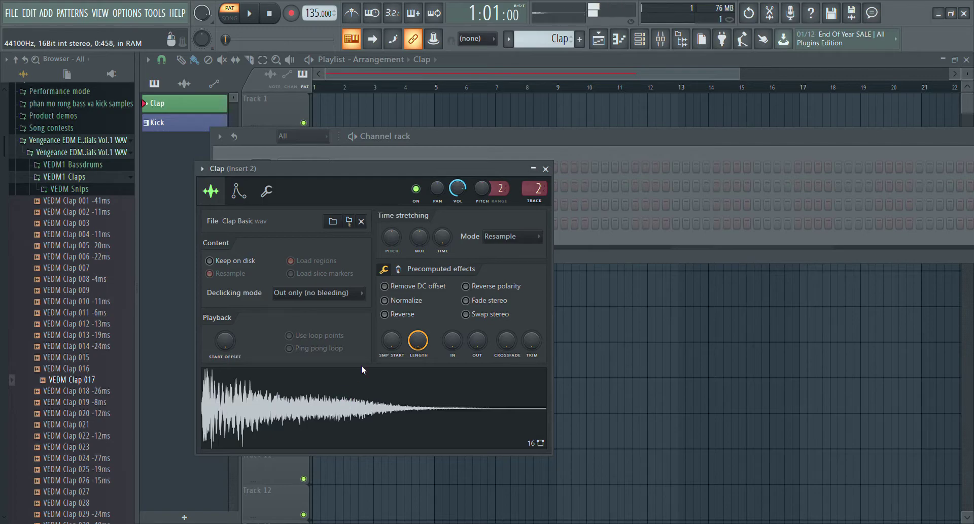
Program Clap hits on beats 2 and 4 of each bar across four bars of the Clap pattern, closing its sampler and the channel rack.
{"action": "left_click", "coordinate": [546, 168]}
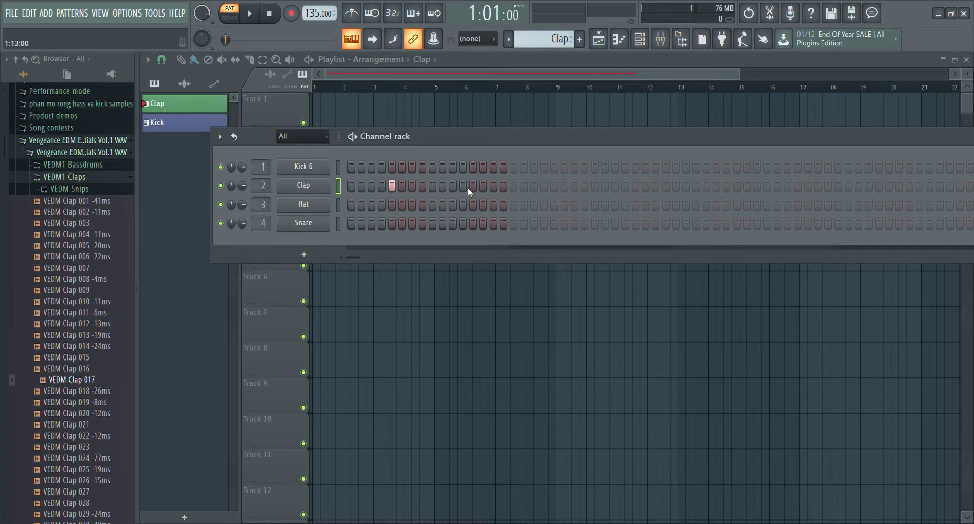
{"action": "left_click", "coordinate": [554, 186]}
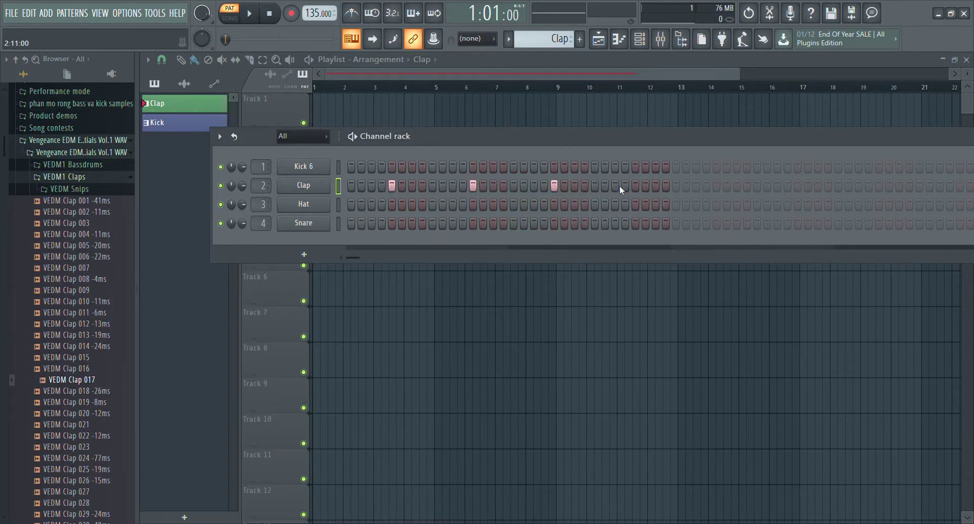
{"action": "left_click", "coordinate": [717, 186]}
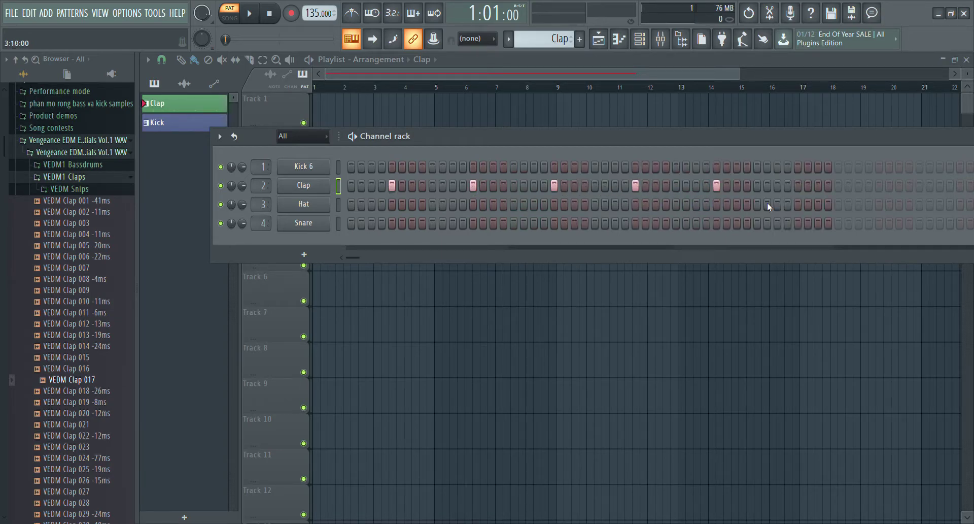
{"action": "left_click", "coordinate": [878, 186]}
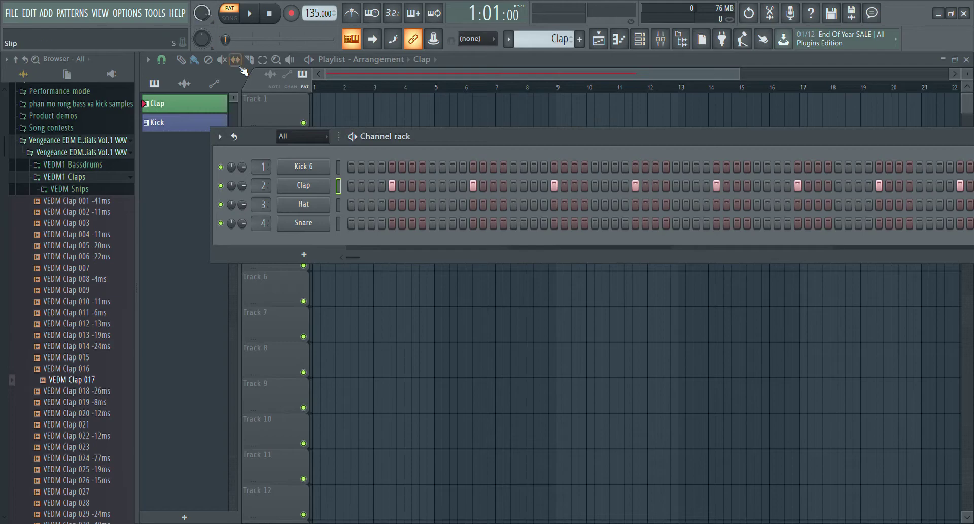
{"action": "left_click_drag", "start_coordinate": [911, 146], "coordinate": [675, 134]}
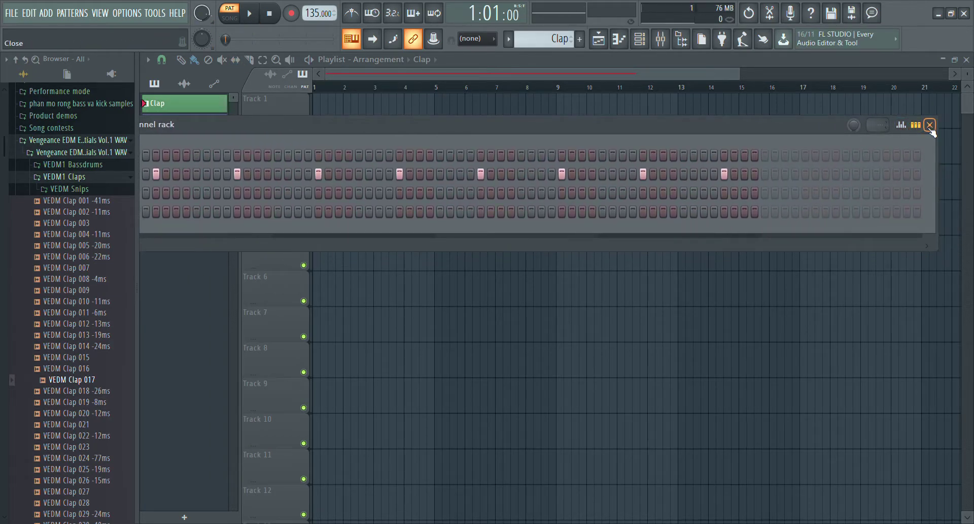
{"action": "left_click", "coordinate": [930, 125]}
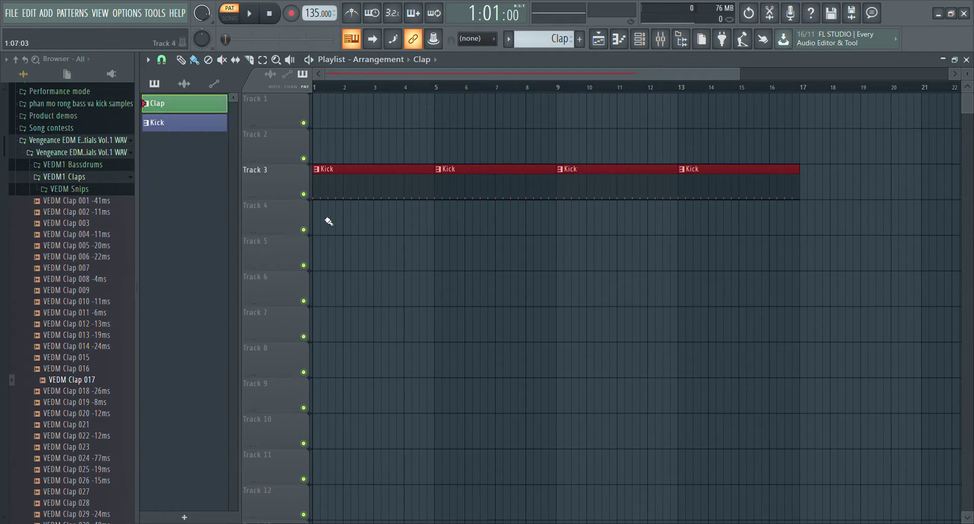
Place four consecutive Clap pattern clips on Track 4 from bar 1 to bar 17 and play the arrangement in song mode.
{"action": "mouse_move", "coordinate": [318, 216]}
{"action": "left_mouse_down"}
{"action": "mouse_move", "coordinate": [570, 232]}
{"action": "mouse_move", "coordinate": [700, 227]}
{"action": "left_mouse_up"}
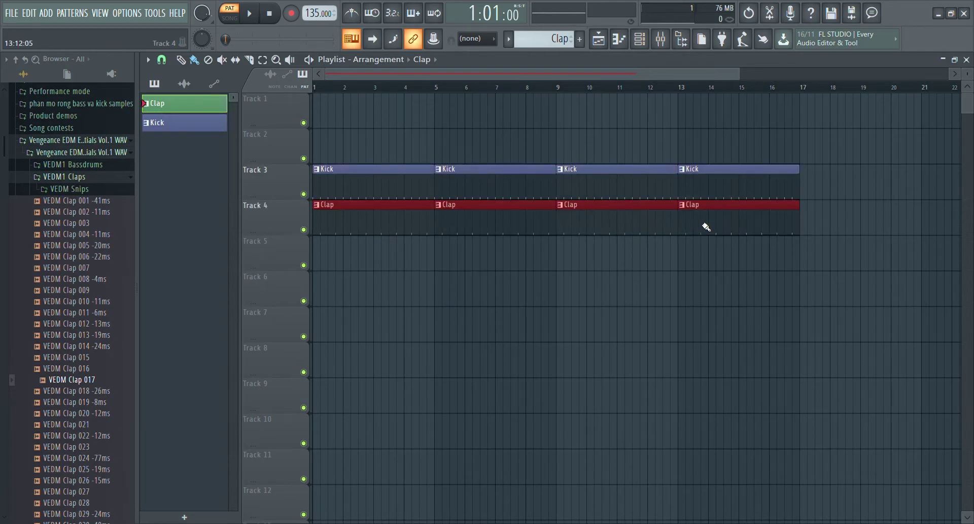
{"action": "left_click", "coordinate": [255, 14]}
{"action": "left_click", "coordinate": [257, 15]}
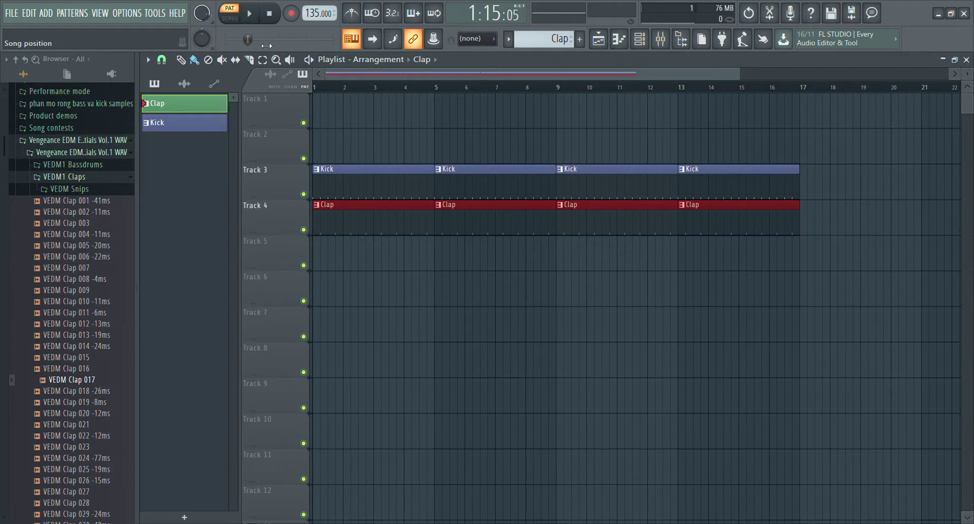
{"action": "left_click", "coordinate": [320, 88]}
{"action": "key", "text": "space"}
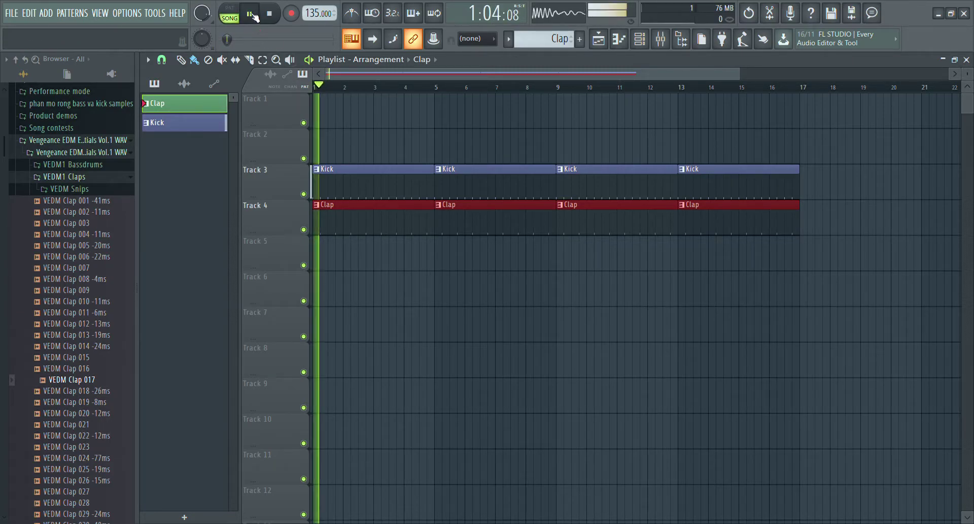
Open the Kick pattern in the channel rack and examine its steps and the Kick 6 sampler settings.
{"action": "left_click", "coordinate": [370, 191]}
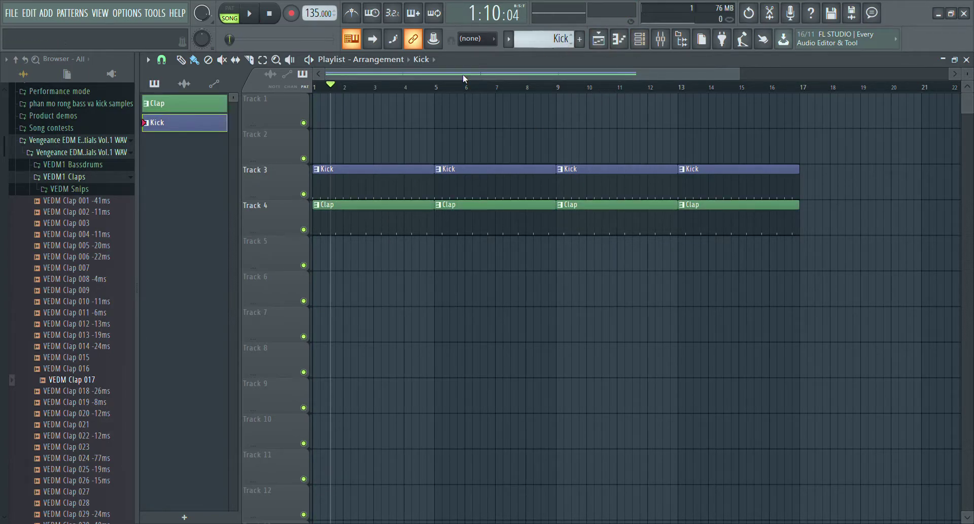
{"action": "left_click", "coordinate": [639, 39]}
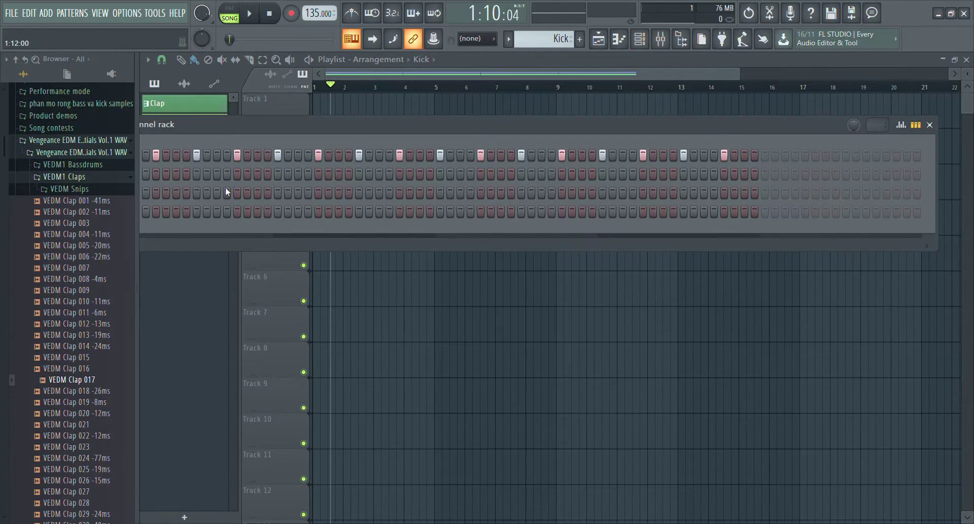
{"action": "left_click_drag", "start_coordinate": [414, 130], "coordinate": [750, 109]}
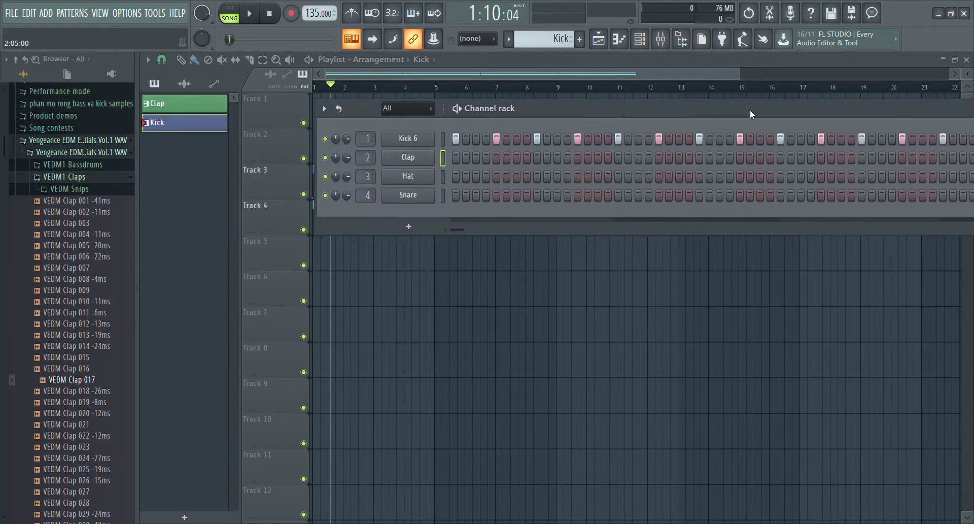
{"action": "left_click", "coordinate": [406, 140]}
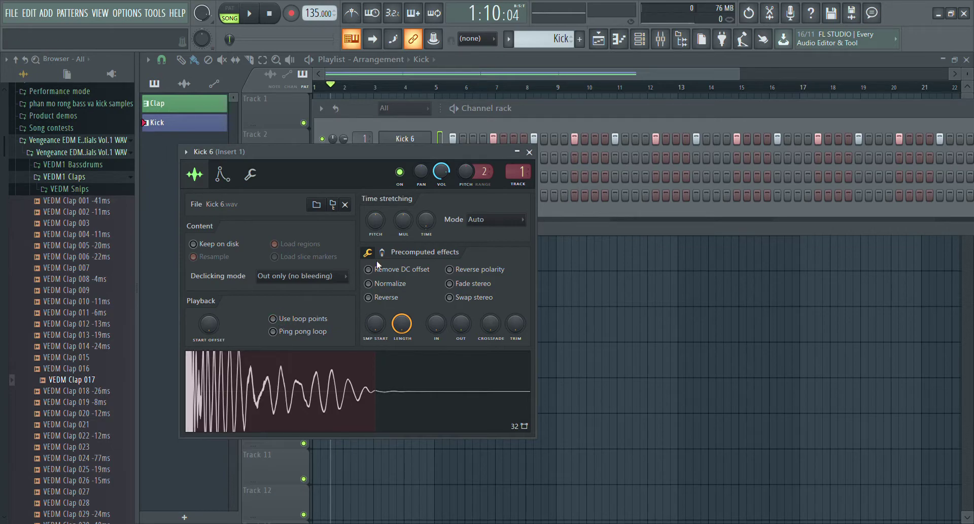
{"action": "left_click", "coordinate": [529, 152]}
{"action": "left_click_drag", "start_coordinate": [593, 109], "coordinate": [369, 139]}
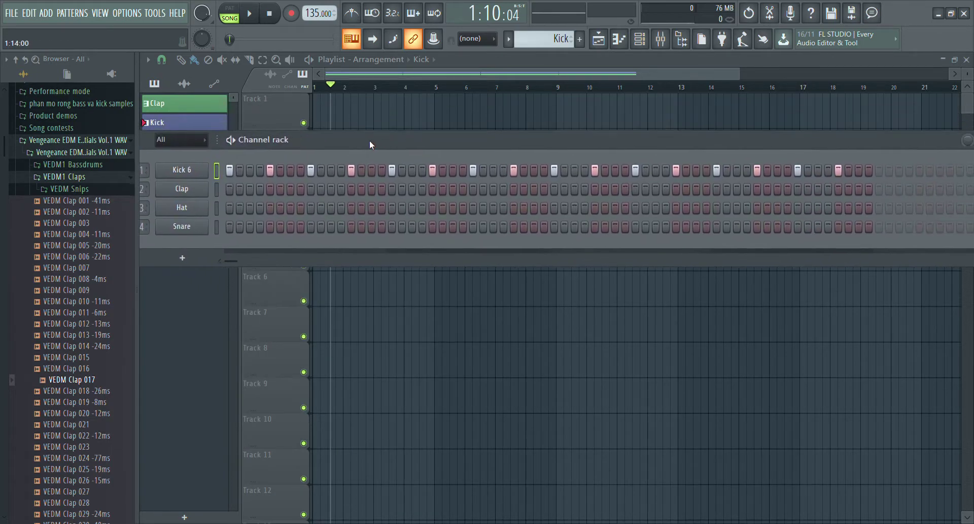
{"action": "left_click_drag", "start_coordinate": [918, 142], "coordinate": [813, 145]}
{"action": "left_click", "coordinate": [940, 143]}
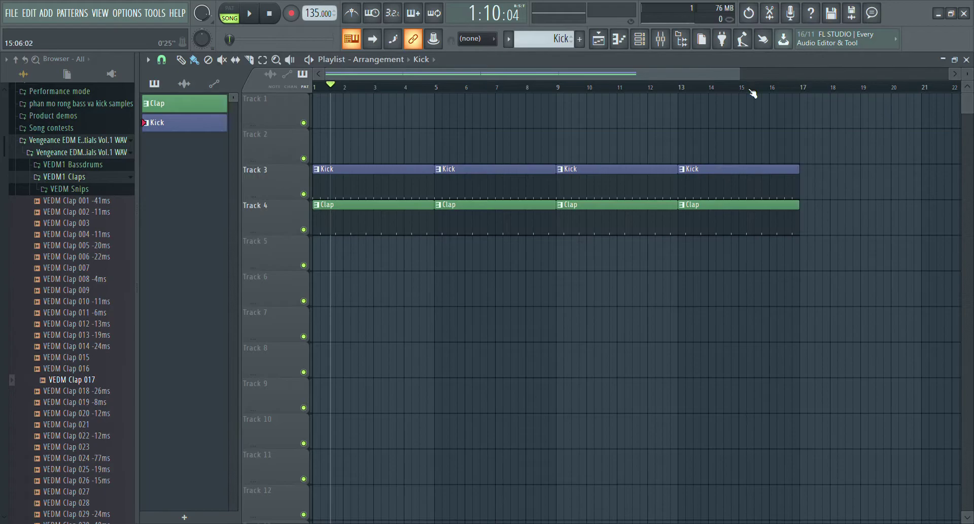
Start song playback and open the Clap pattern's steps in the channel rack, moved so the channel names show.
{"action": "left_click", "coordinate": [250, 14]}
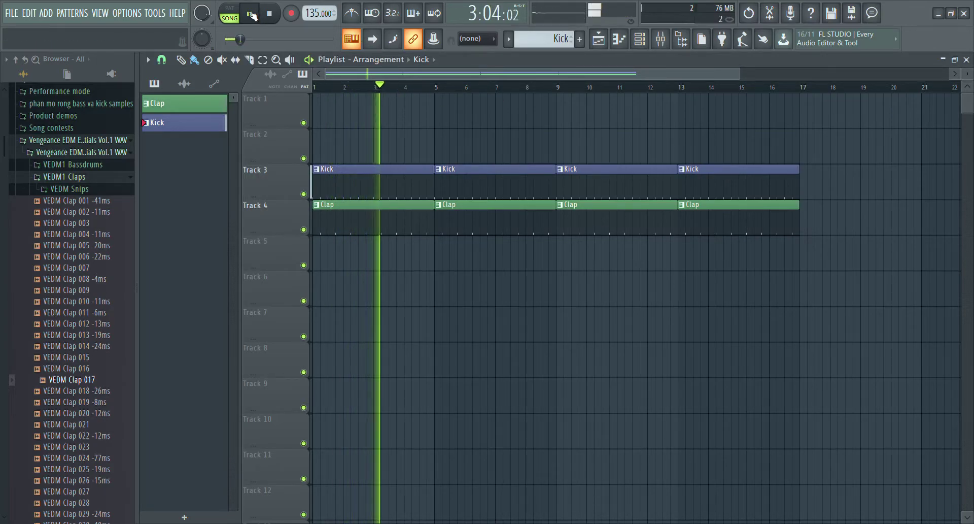
{"action": "left_click_drag", "start_coordinate": [47, 378], "coordinate": [613, 69]}
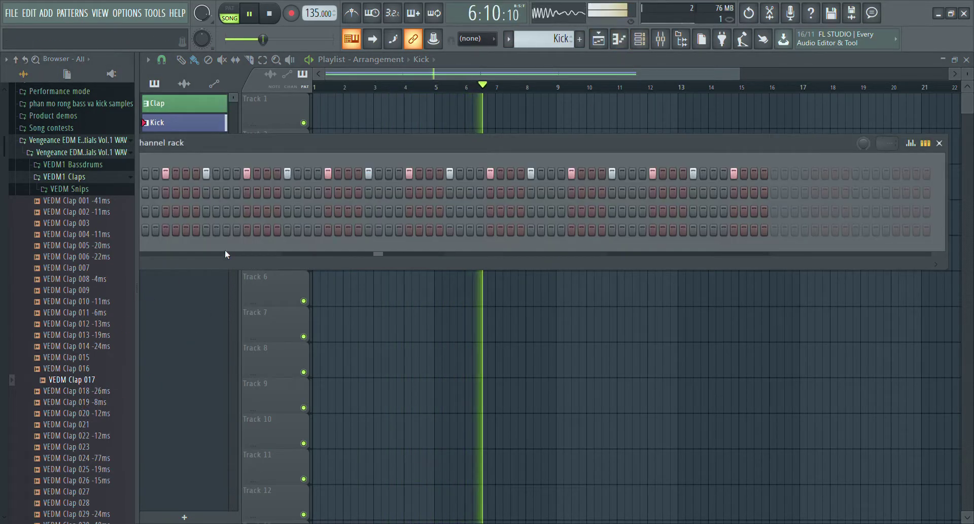
{"action": "left_click", "coordinate": [196, 102]}
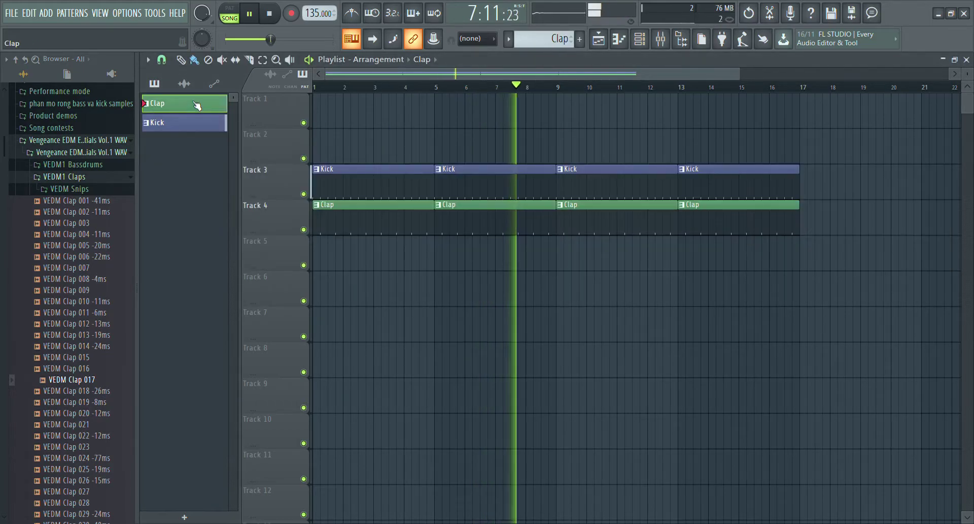
{"action": "left_click", "coordinate": [639, 41]}
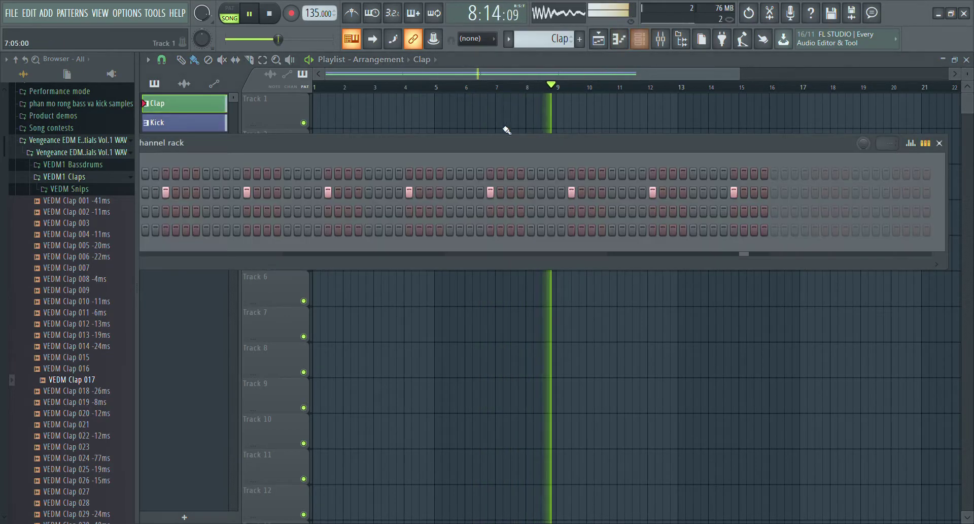
{"action": "left_click_drag", "start_coordinate": [444, 144], "coordinate": [766, 124]}
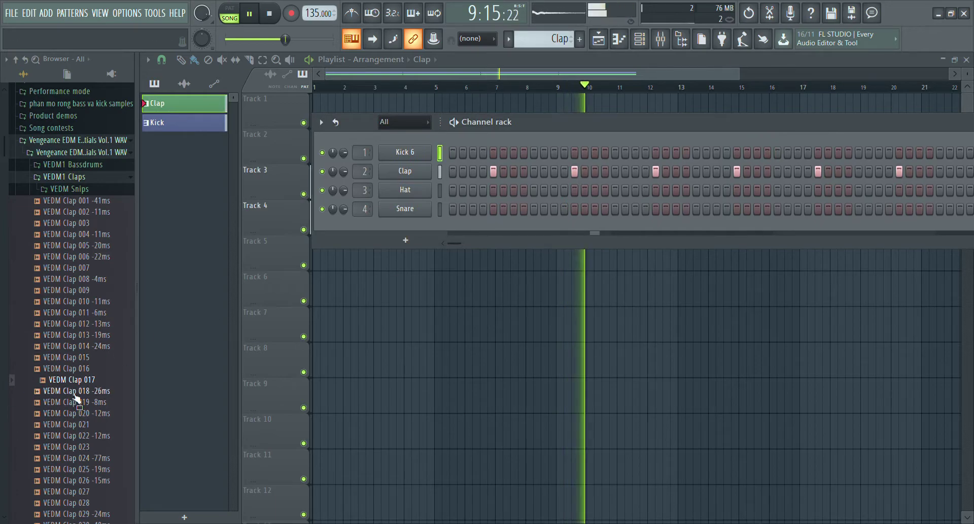
Try VEDM Clap 017 and VEDM Clap 014 -24ms as the Clap channel's sample while the arrangement plays.
{"action": "left_click_drag", "start_coordinate": [71, 379], "coordinate": [163, 330]}
{"action": "left_click_drag", "start_coordinate": [417, 190], "coordinate": [411, 172]}
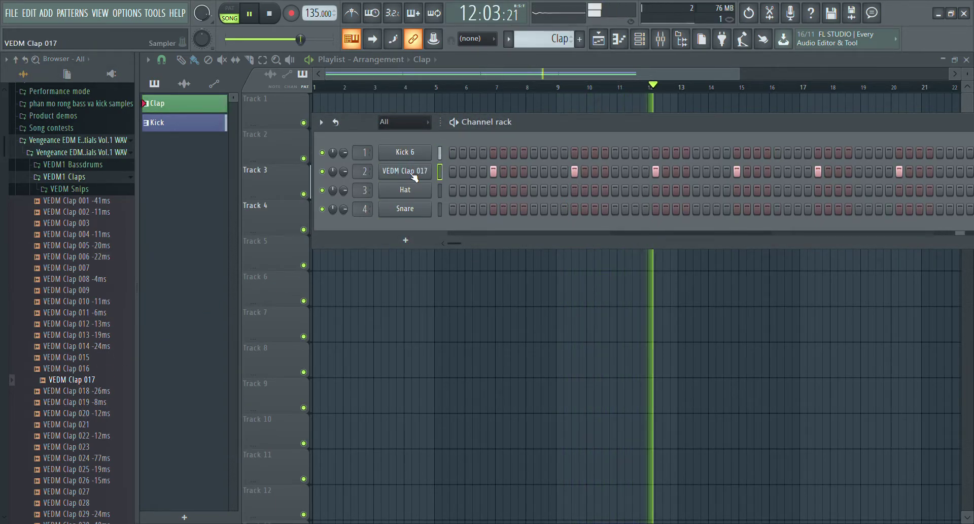
{"action": "left_click", "coordinate": [62, 370]}
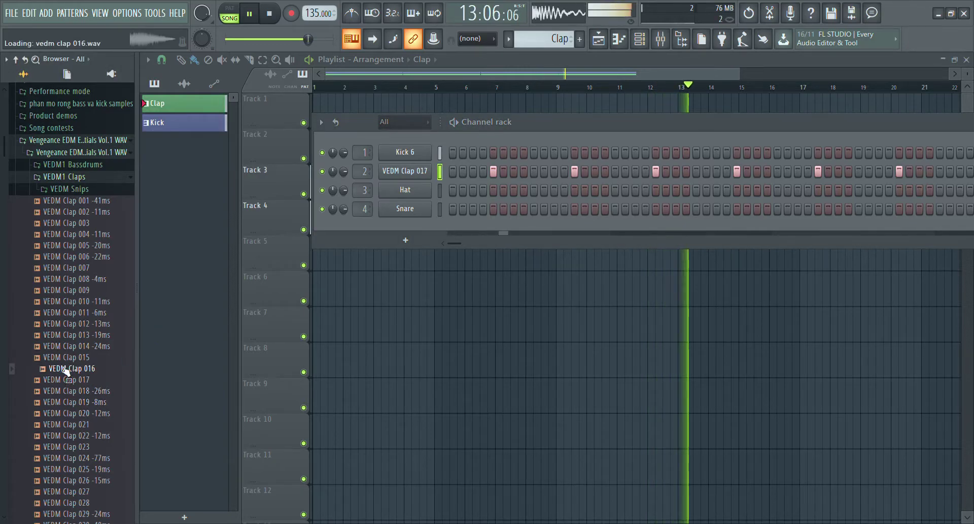
{"action": "left_click", "coordinate": [76, 346]}
{"action": "left_click", "coordinate": [81, 334]}
{"action": "left_click_drag", "start_coordinate": [83, 346], "coordinate": [395, 171]}
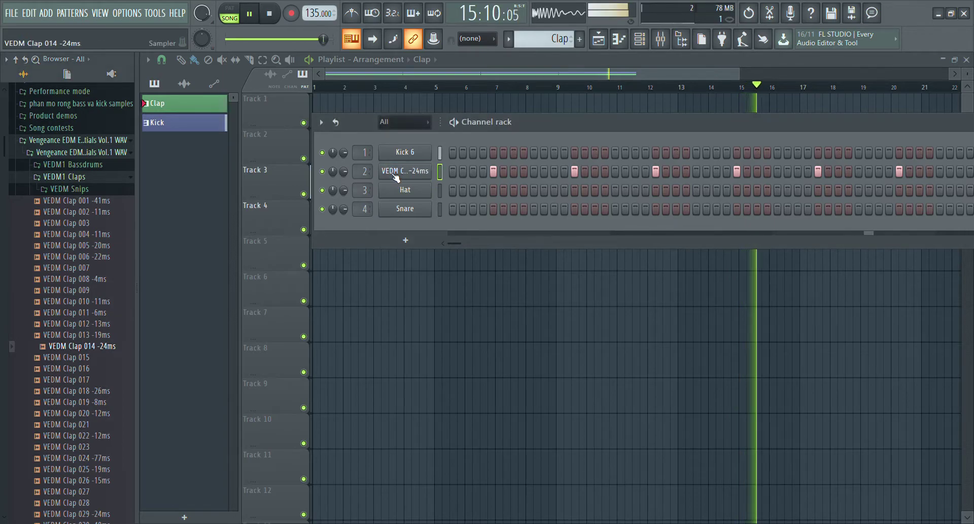
Try VEDM Clap 007 and VEDM Clap 004 -11ms as the clap channel's sample.
{"action": "left_click", "coordinate": [71, 268]}
{"action": "left_click_drag", "start_coordinate": [71, 267], "coordinate": [404, 170]}
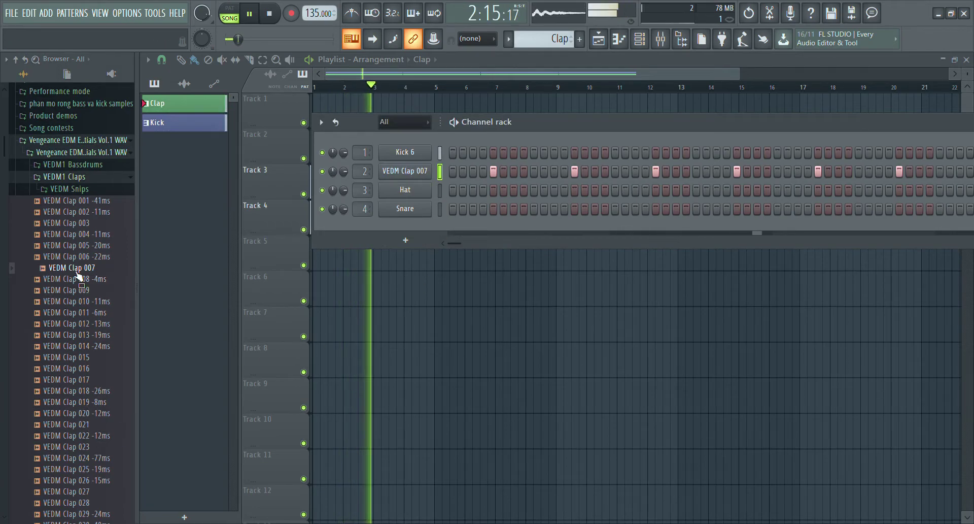
{"action": "left_click", "coordinate": [73, 234]}
{"action": "left_click_drag", "start_coordinate": [74, 234], "coordinate": [405, 170]}
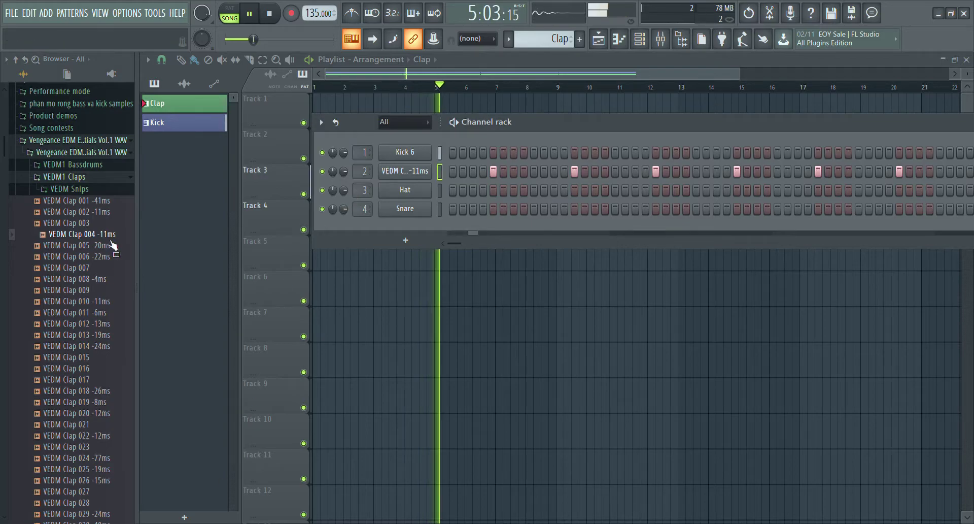
Pause playback, audition samples between Clap 001 and Clap 008, and load VEDM Clap 007 into the clap channel again.
{"action": "left_click", "coordinate": [254, 12]}
{"action": "left_click", "coordinate": [49, 245]}
{"action": "left_click", "coordinate": [71, 211]}
{"action": "left_click", "coordinate": [71, 200]}
{"action": "left_click", "coordinate": [71, 267]}
{"action": "left_click", "coordinate": [70, 279]}
{"action": "left_click_drag", "start_coordinate": [71, 268], "coordinate": [412, 170]}
Set the clap channel's volume to about 54% while the arrangement plays, pausing playback when done.
{"action": "left_click", "coordinate": [249, 15]}
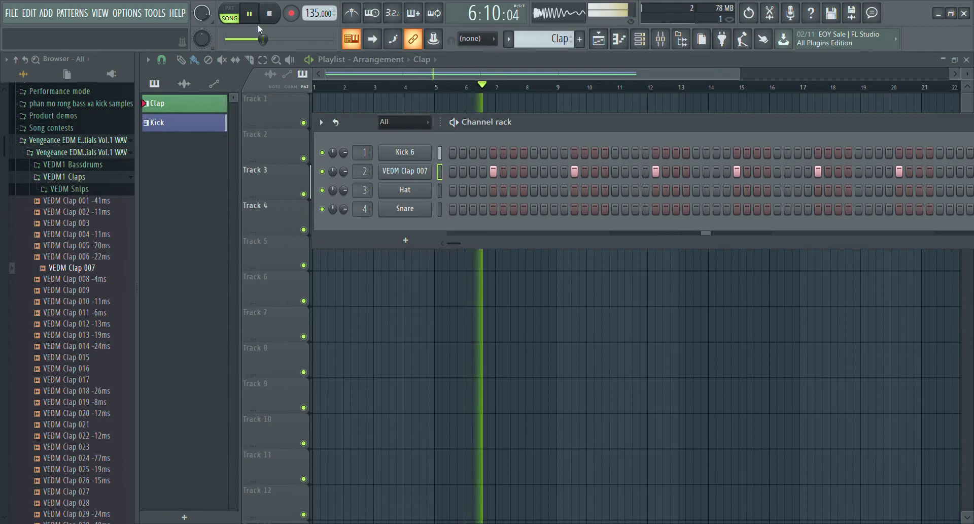
{"action": "left_click_drag", "start_coordinate": [343, 171], "coordinate": [343, 179]}
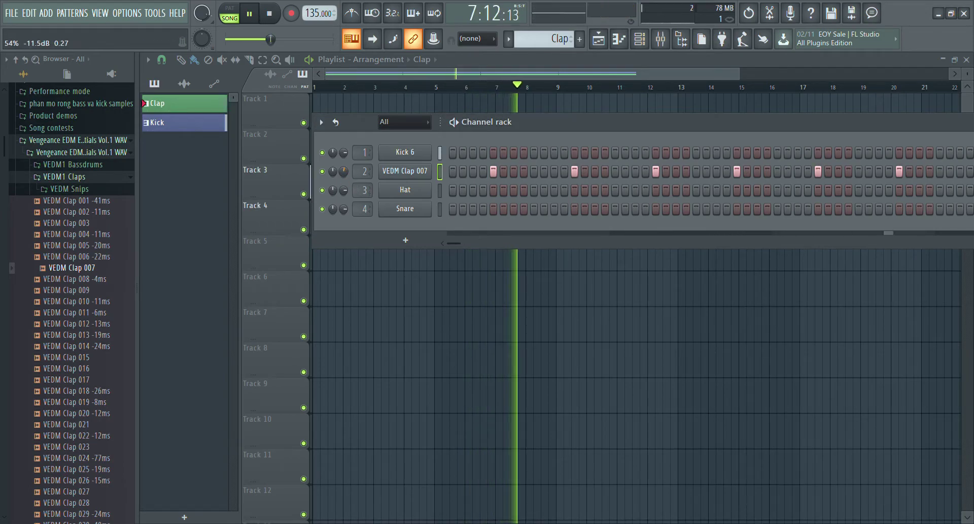
{"action": "left_click", "coordinate": [251, 15]}
Audition samples in the VEDM1 Claps folder between Clap 013 and Clap 037, ending on VEDM Clap 032 -29ms.
{"action": "left_click", "coordinate": [96, 334]}
{"action": "left_click", "coordinate": [96, 345]}
{"action": "left_click", "coordinate": [87, 401]}
{"action": "left_click", "coordinate": [89, 413]}
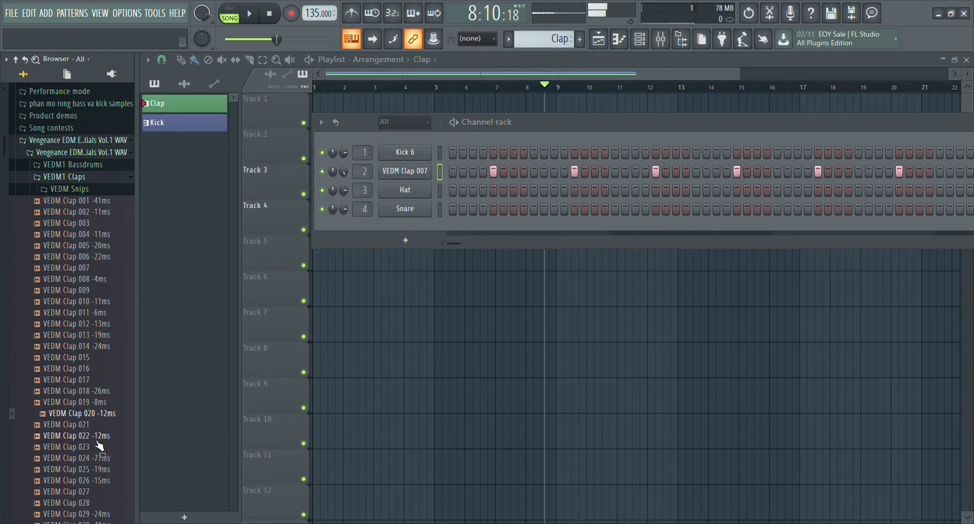
{"action": "scroll", "coordinate": [96, 431], "scroll_direction": "down", "scroll_amount": 6}
{"action": "left_click", "coordinate": [93, 390]}
{"action": "left_click", "coordinate": [93, 380]}
{"action": "left_click", "coordinate": [94, 402]}
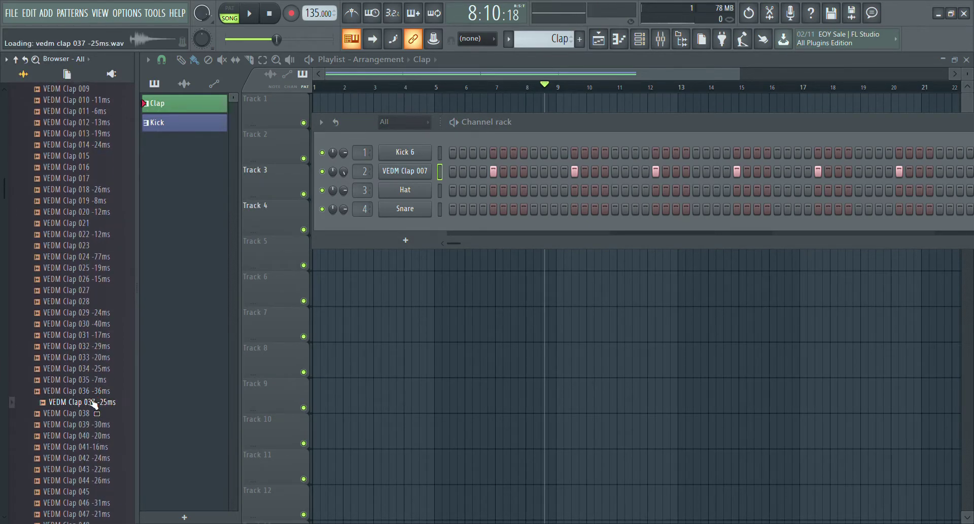
{"action": "left_click", "coordinate": [95, 391]}
{"action": "left_click", "coordinate": [96, 379]}
{"action": "left_click", "coordinate": [97, 368]}
{"action": "left_click", "coordinate": [96, 346]}
Try VEDM Clap 034 -25ms as the clap channel's sample and play a short stretch of the arrangement.
{"action": "left_click", "coordinate": [94, 368]}
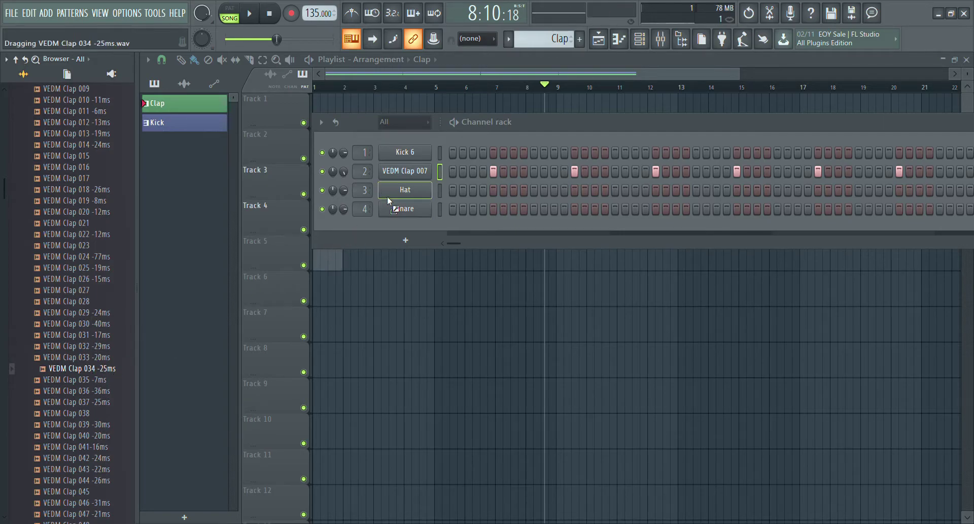
{"action": "left_click_drag", "start_coordinate": [397, 173], "coordinate": [398, 172]}
{"action": "left_click", "coordinate": [252, 22]}
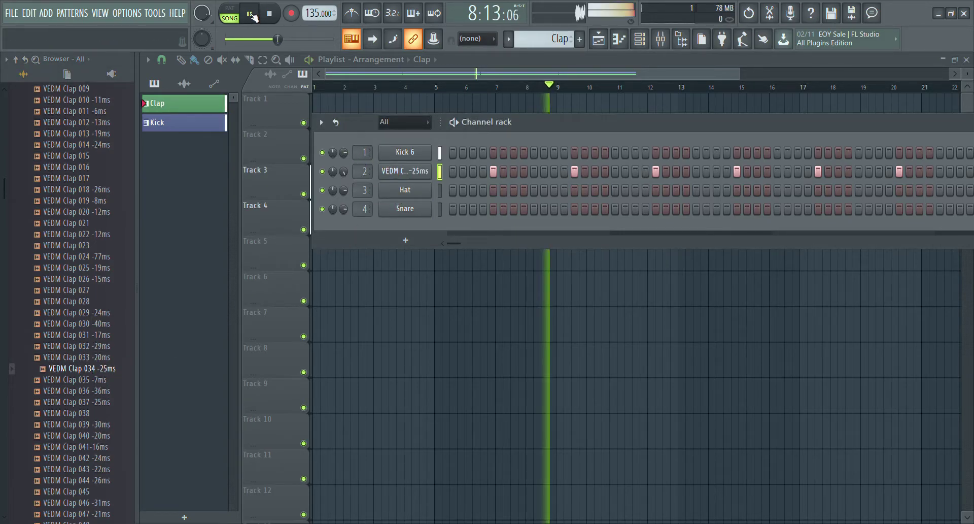
{"action": "left_click", "coordinate": [250, 15]}
Audition claps 036, 033 and 034, load VEDM Clap 033 -20ms into the clap channel, and play the arrangement.
{"action": "left_click", "coordinate": [78, 391]}
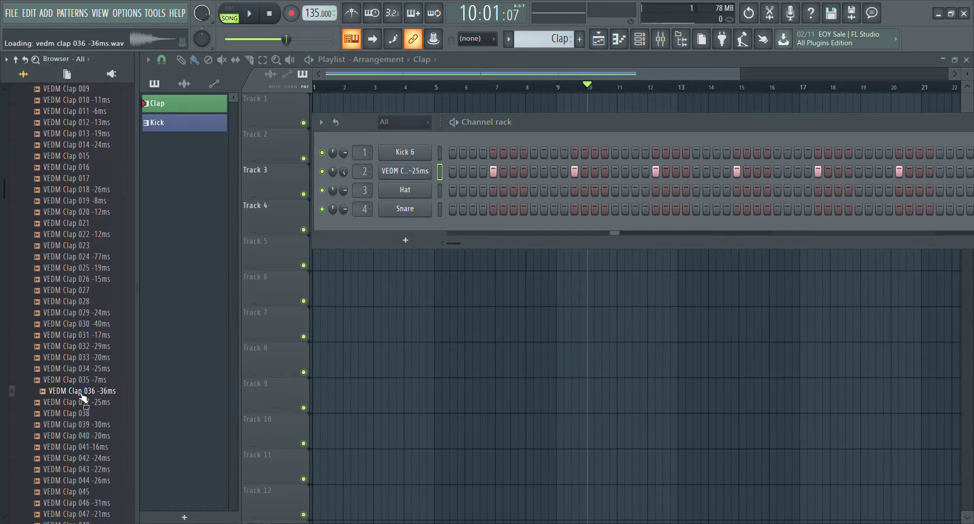
{"action": "left_click", "coordinate": [93, 357]}
{"action": "left_click", "coordinate": [94, 369]}
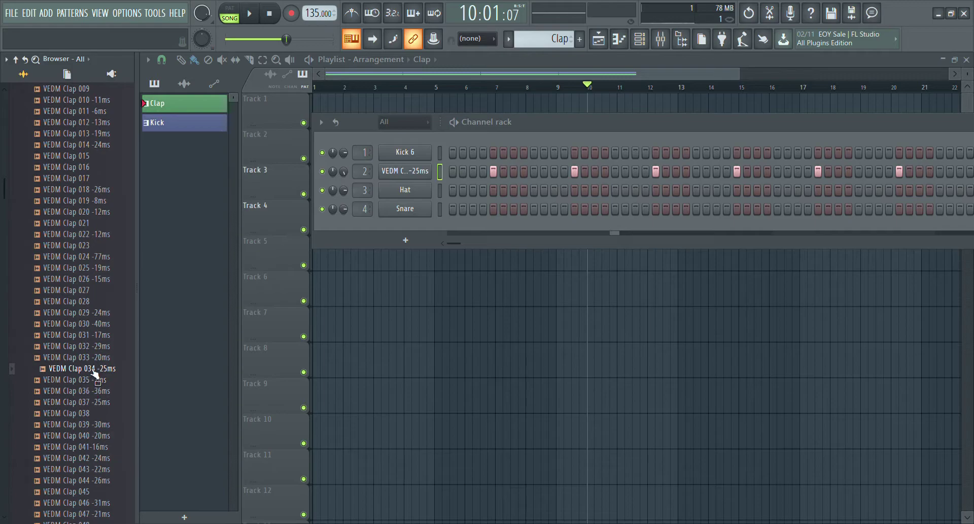
{"action": "left_click", "coordinate": [96, 358]}
{"action": "left_click_drag", "start_coordinate": [393, 178], "coordinate": [395, 177]}
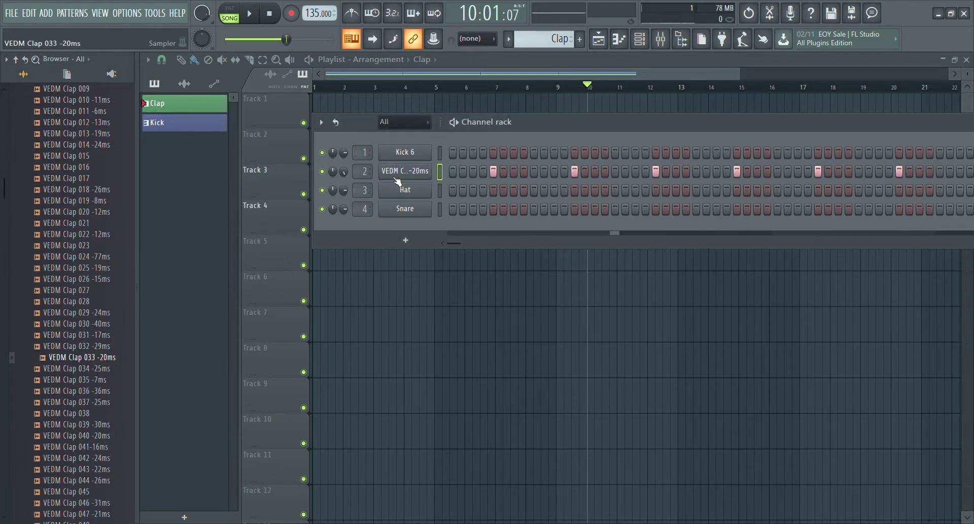
{"action": "left_click", "coordinate": [253, 16]}
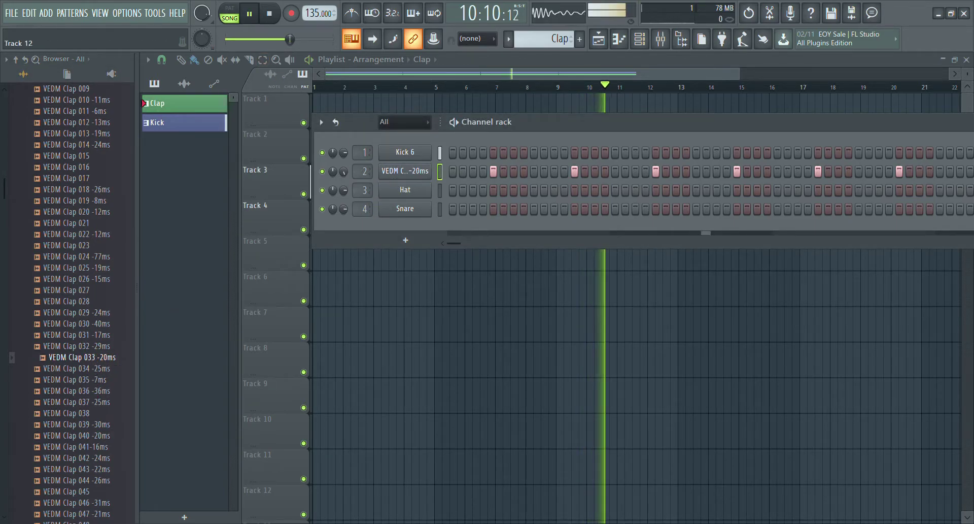
Audition claps 037 to 040, try VEDM Clap 038 as the clap channel's sample, and play a short stretch of the arrangement.
{"action": "left_click", "coordinate": [255, 17]}
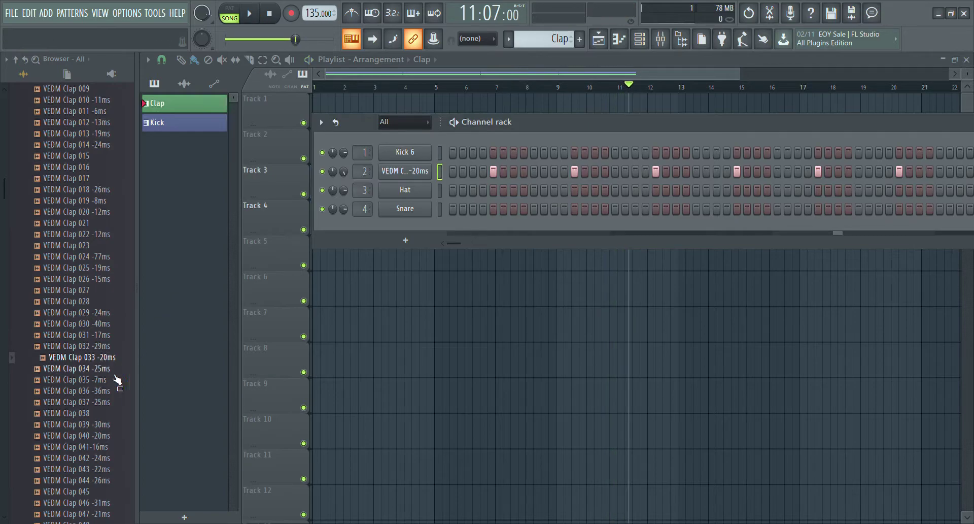
{"action": "left_click", "coordinate": [96, 402]}
{"action": "left_click", "coordinate": [99, 424]}
{"action": "left_click", "coordinate": [96, 435]}
{"action": "left_click", "coordinate": [90, 414]}
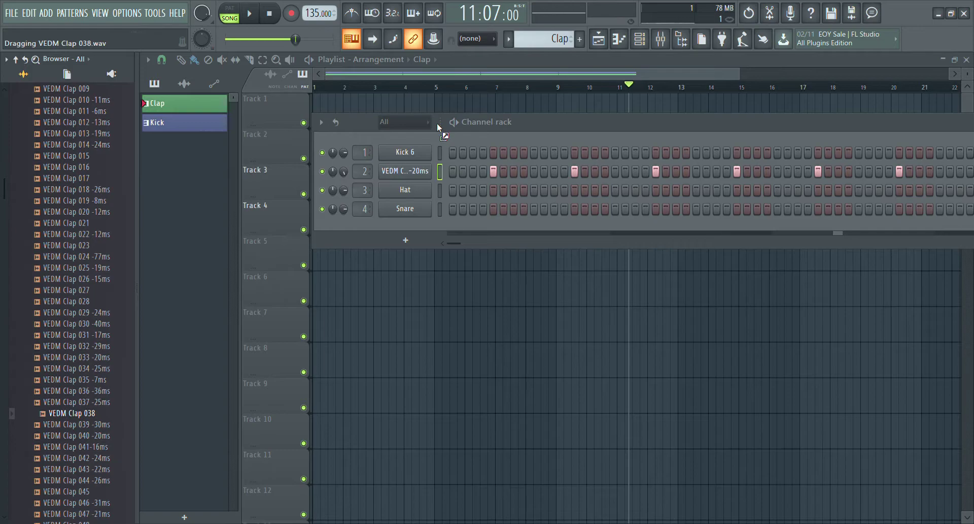
{"action": "left_click_drag", "start_coordinate": [394, 178], "coordinate": [400, 174]}
{"action": "left_click", "coordinate": [246, 12]}
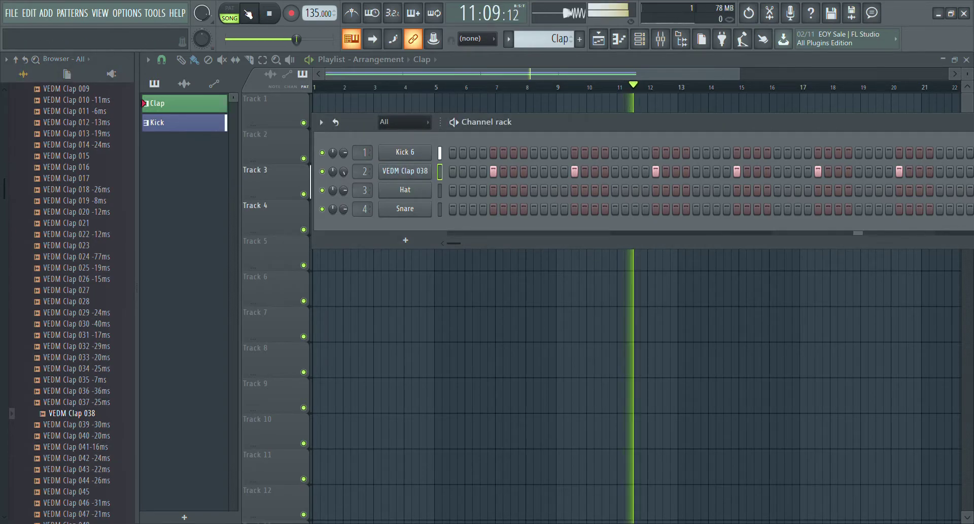
{"action": "left_click", "coordinate": [249, 15]}
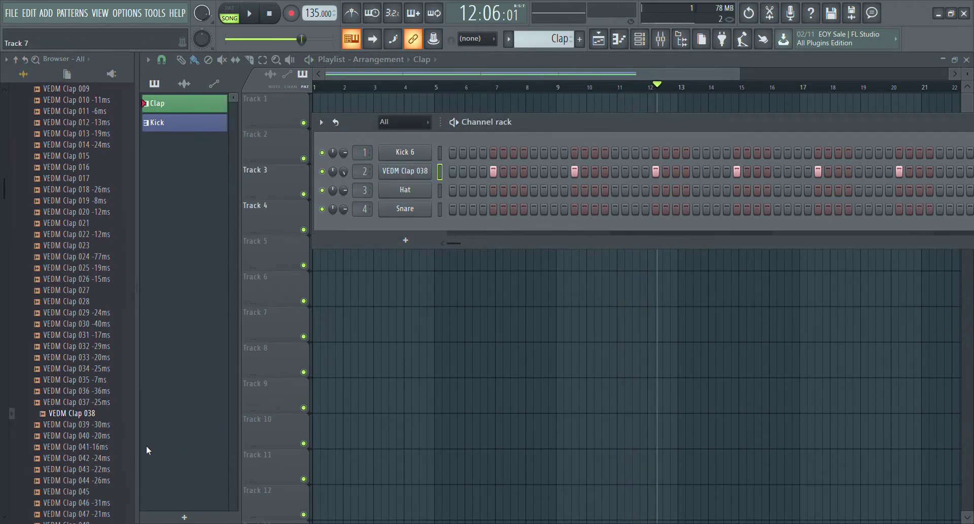
Audition the VEDM1 Claps samples from Clap 039 to Clap 045.
{"action": "left_click", "coordinate": [110, 435]}
{"action": "left_click", "coordinate": [102, 425]}
{"action": "left_click", "coordinate": [96, 446]}
{"action": "left_click", "coordinate": [97, 469]}
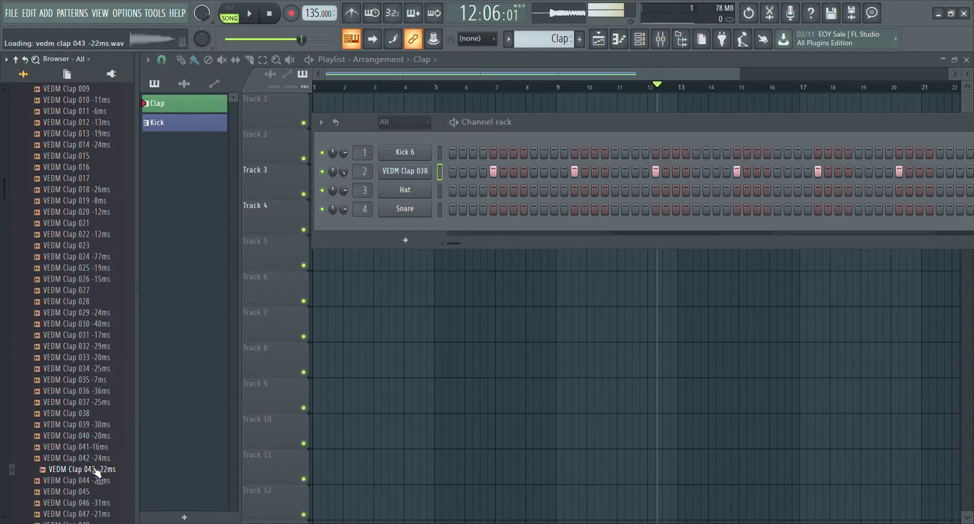
{"action": "left_click", "coordinate": [96, 480]}
{"action": "scroll", "coordinate": [97, 487], "scroll_direction": "down", "scroll_amount": 4}
{"action": "left_click", "coordinate": [70, 358]}
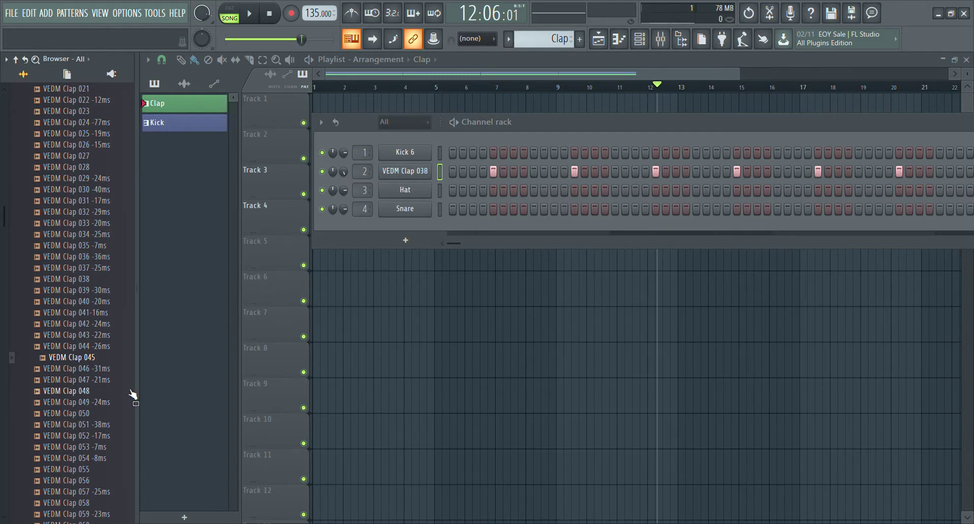
Compare claps 046 and 047, try VEDM Clap 047 -21ms as the clap channel's sample, and start playing the arrangement.
{"action": "left_click", "coordinate": [76, 379]}
{"action": "left_click", "coordinate": [76, 368]}
{"action": "left_click_drag", "start_coordinate": [76, 379], "coordinate": [273, 281]}
{"action": "left_click_drag", "start_coordinate": [396, 176], "coordinate": [391, 169]}
{"action": "left_click", "coordinate": [252, 14]}
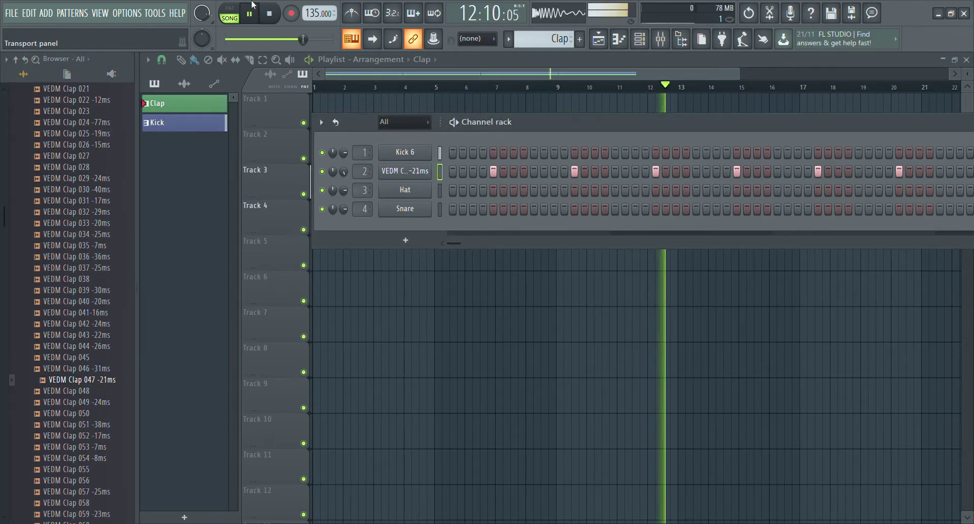
Audition claps around VEDM Clap 049 and 050 during playback, and load VEDM Clap 048 into the clap channel.
{"action": "left_click", "coordinate": [97, 403]}
{"action": "left_click", "coordinate": [91, 414]}
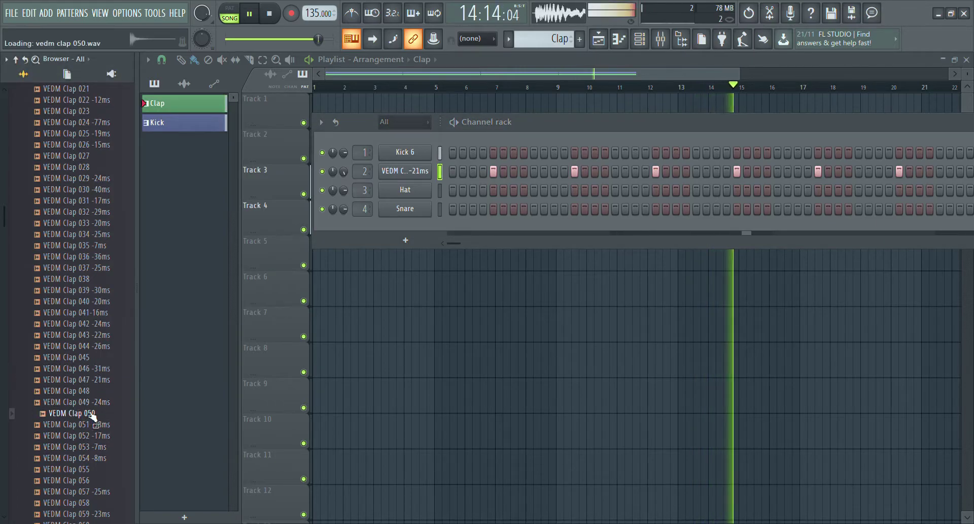
{"action": "key", "text": "Down"}
{"action": "key", "text": "Up"}
{"action": "key", "text": "Up"}
{"action": "key", "text": "Up"}
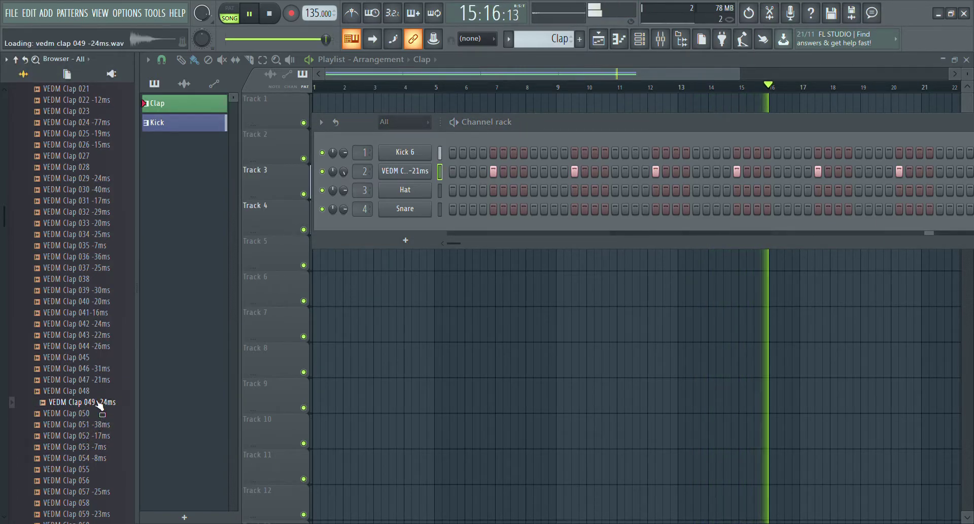
{"action": "left_click_drag", "start_coordinate": [96, 390], "coordinate": [397, 161]}
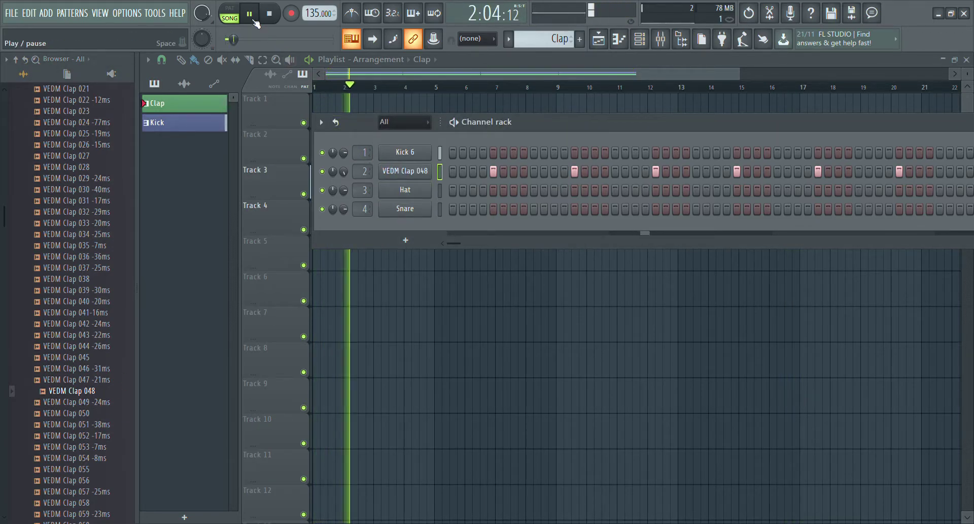
Adjust the clap channel's volume while listening to the arrangement, pausing and resuming playback.
{"action": "left_click_drag", "start_coordinate": [345, 170], "coordinate": [345, 174]}
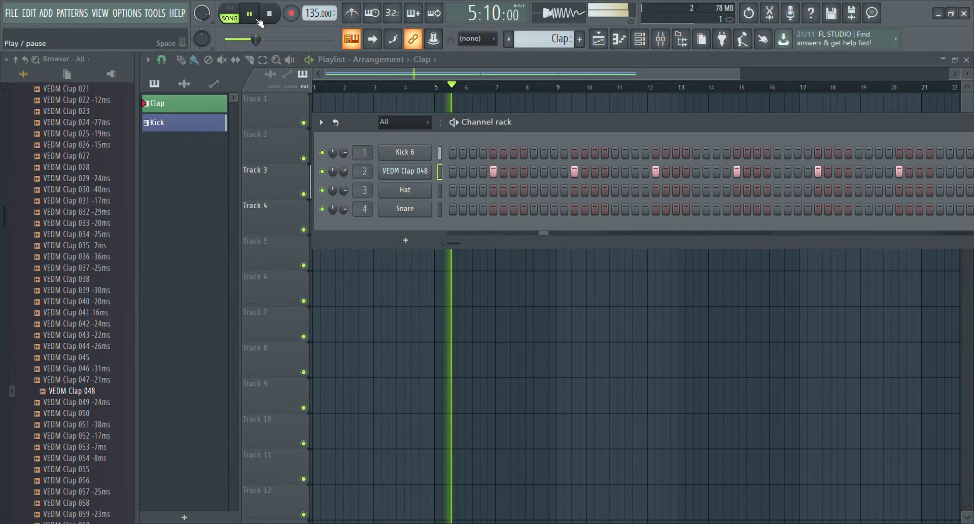
{"action": "left_click", "coordinate": [250, 16]}
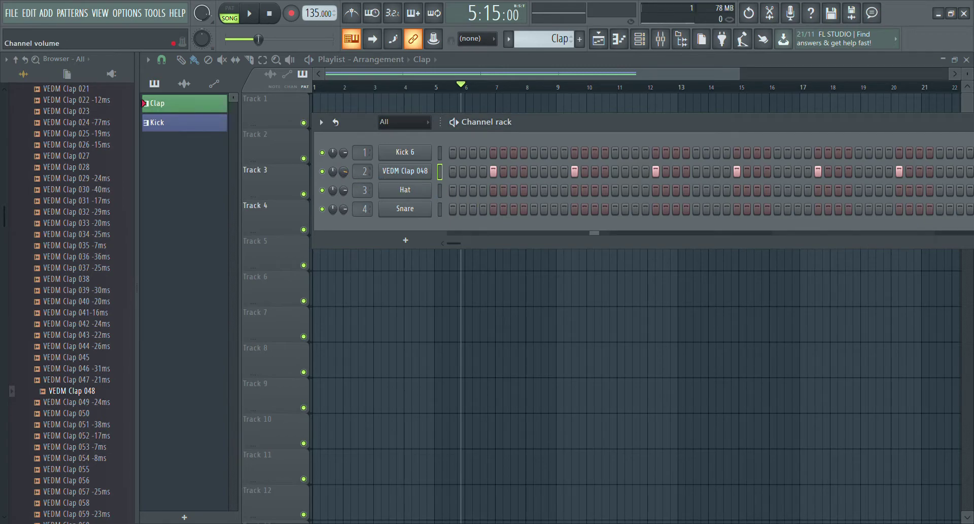
{"action": "left_click", "coordinate": [250, 27]}
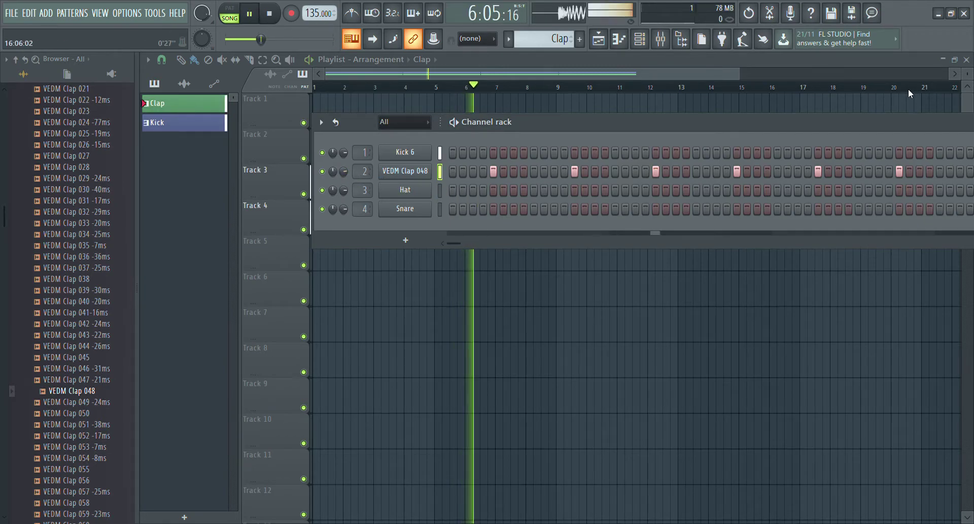
Close the channel rack to uncover the playlist, pause playback, and fit 32 bars in the playlist view.
{"action": "left_click_drag", "start_coordinate": [783, 126], "coordinate": [577, 124]}
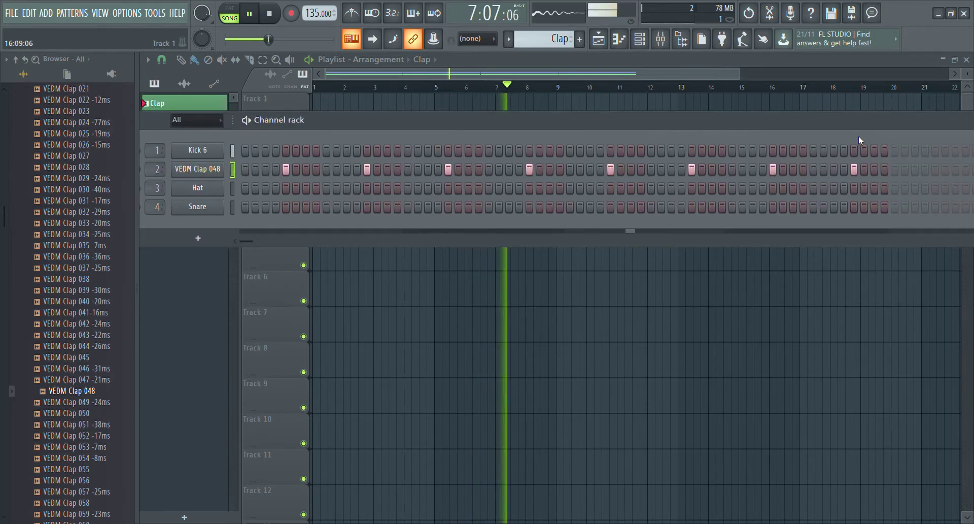
{"action": "left_click_drag", "start_coordinate": [763, 121], "coordinate": [713, 130]}
{"action": "left_click", "coordinate": [817, 132]}
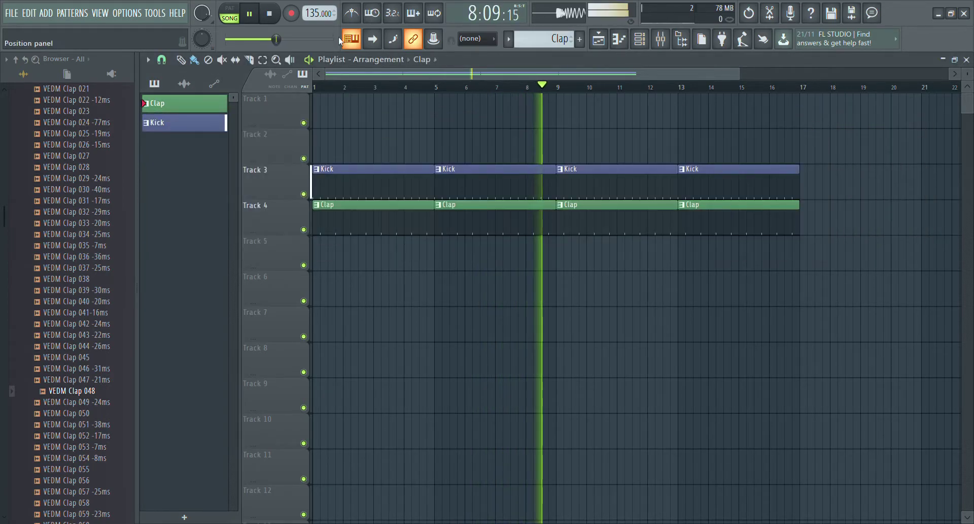
{"action": "left_click", "coordinate": [249, 13]}
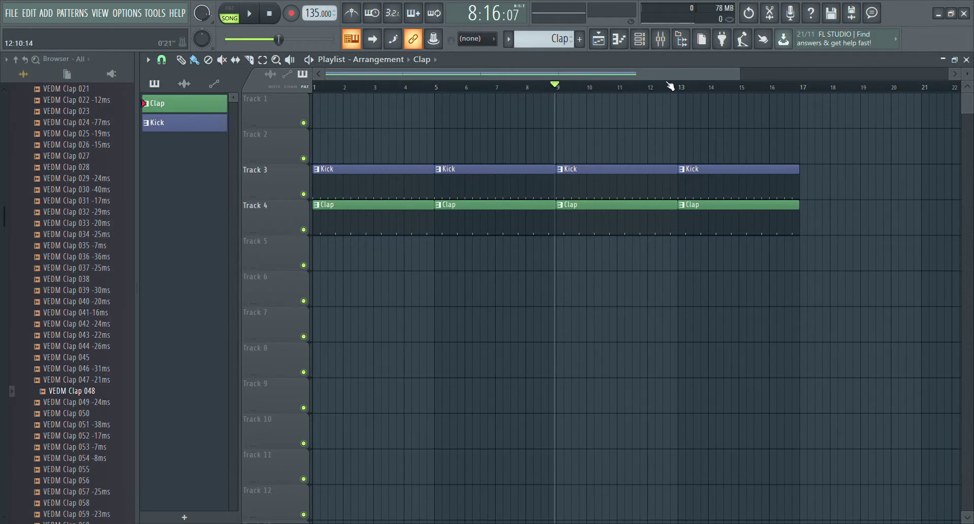
{"action": "left_click_drag", "start_coordinate": [742, 73], "coordinate": [929, 229]}
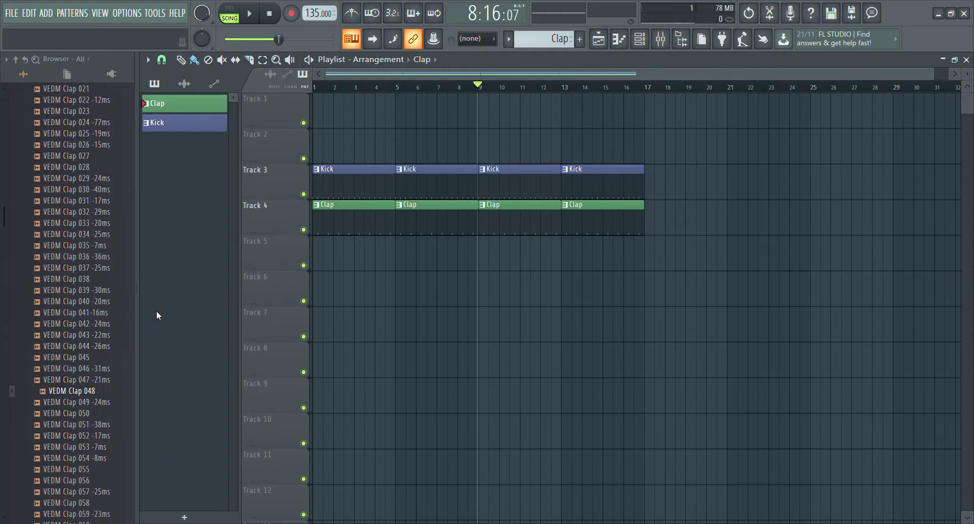
Collapse the VEDM1 Claps folder in the browser and play a short stretch of the arrangement.
{"action": "scroll", "coordinate": [70, 267], "scroll_direction": "up", "scroll_amount": 10}
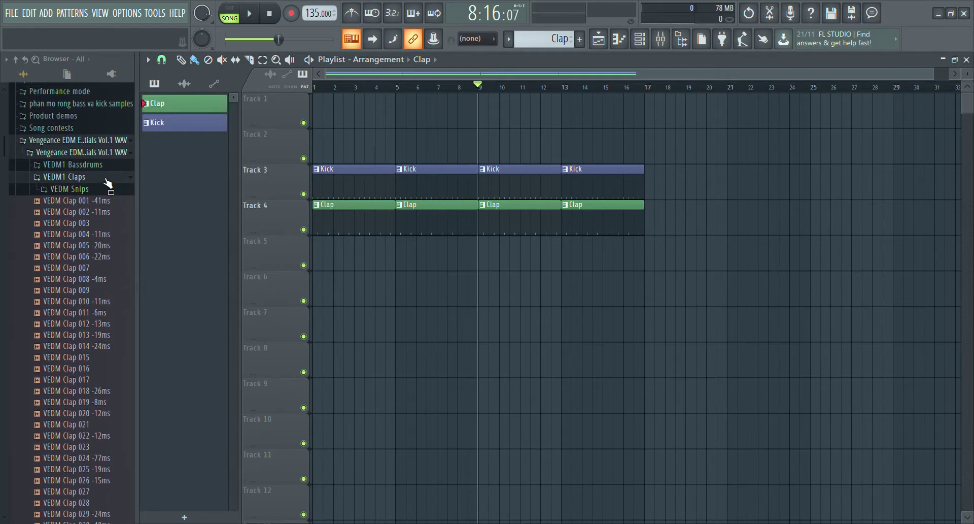
{"action": "left_click", "coordinate": [106, 178]}
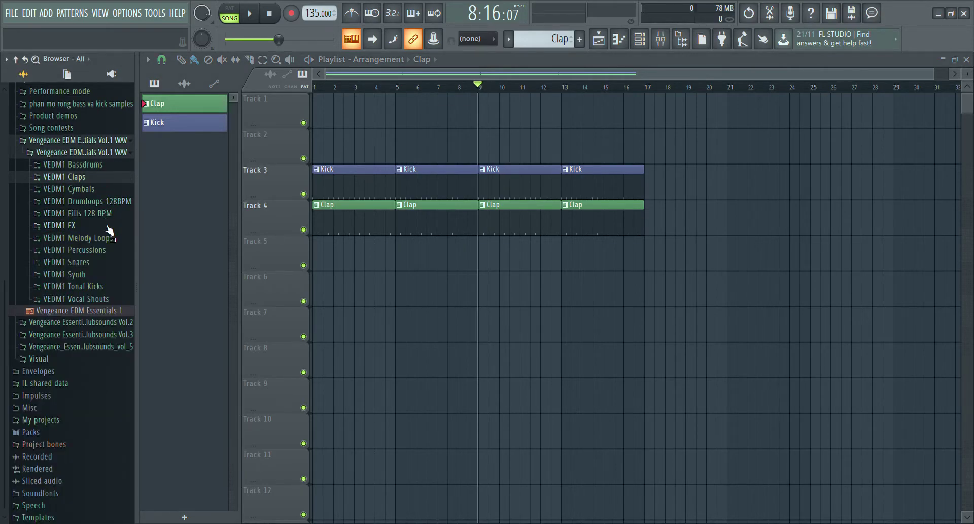
{"action": "left_click", "coordinate": [94, 177]}
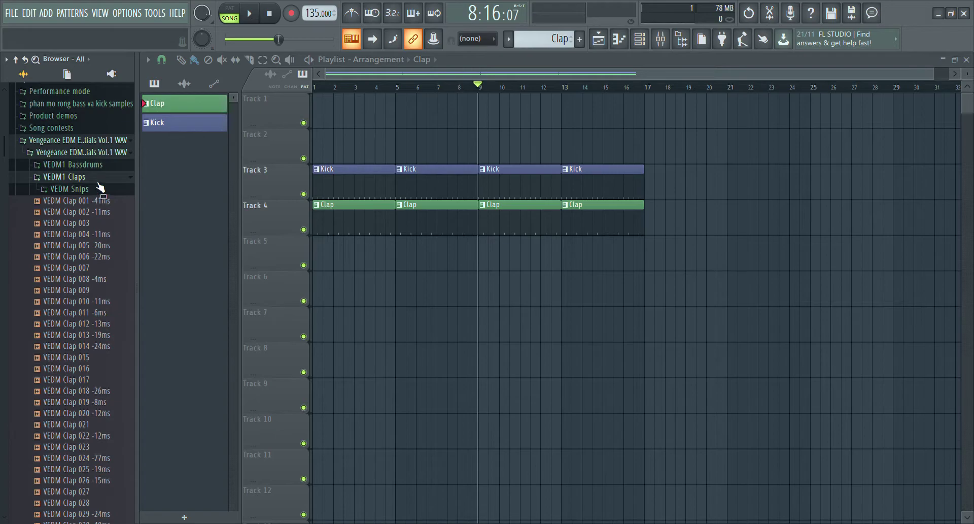
{"action": "left_click", "coordinate": [101, 178]}
{"action": "left_click", "coordinate": [250, 13]}
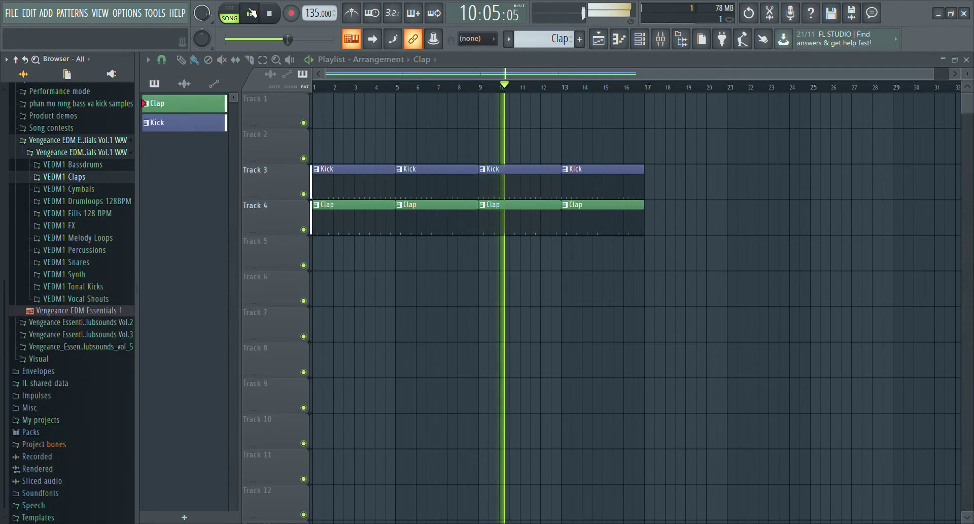
{"action": "left_click", "coordinate": [250, 13]}
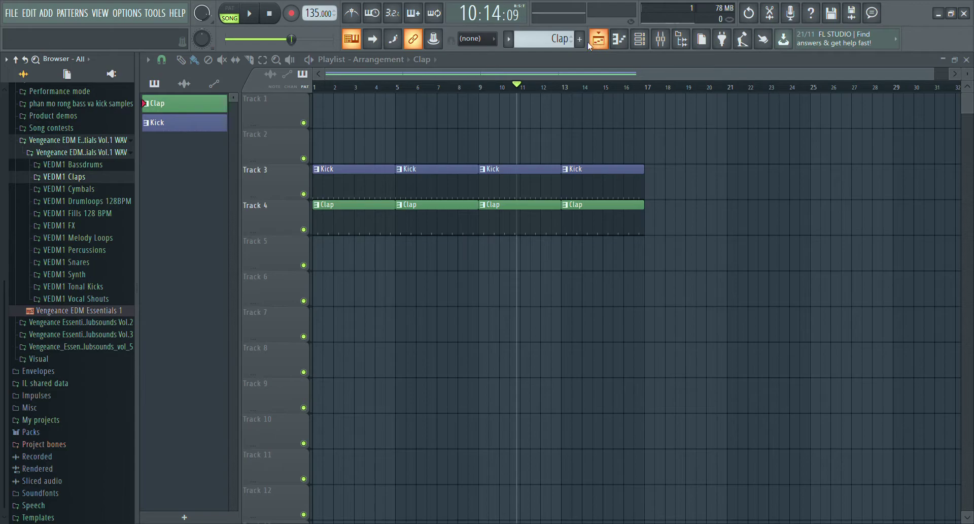
Open the Hats folder inside the Drums pack in the browser.
{"action": "scroll", "coordinate": [108, 220], "scroll_direction": "up", "scroll_amount": 4}
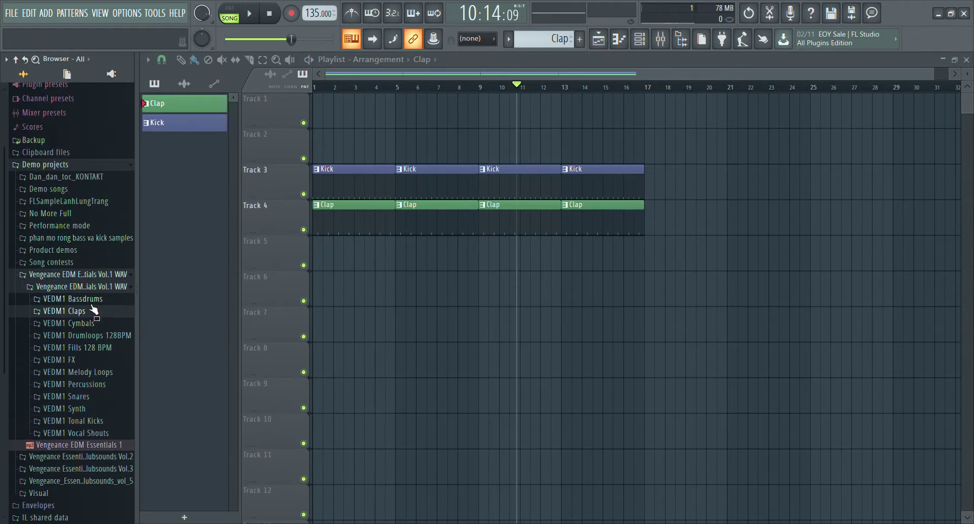
{"action": "scroll", "coordinate": [97, 307], "scroll_direction": "down", "scroll_amount": 4}
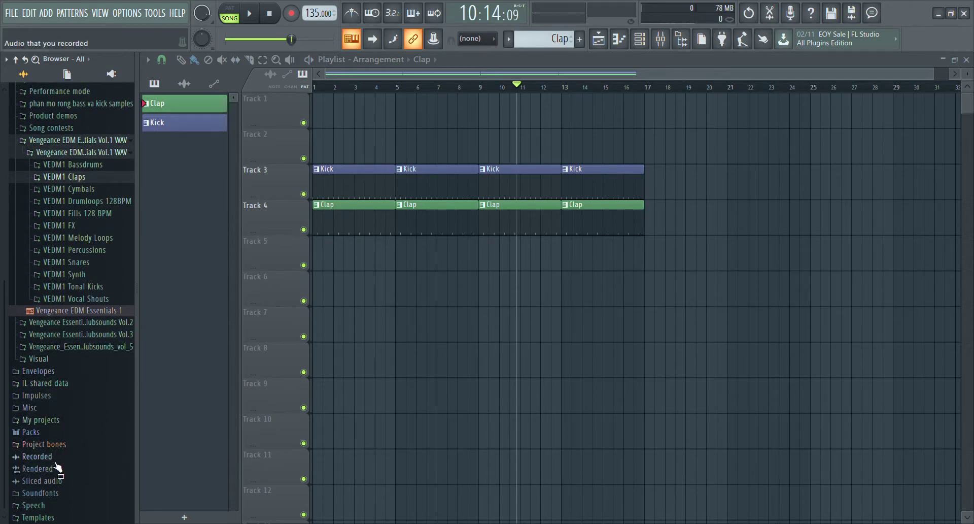
{"action": "left_click", "coordinate": [40, 438]}
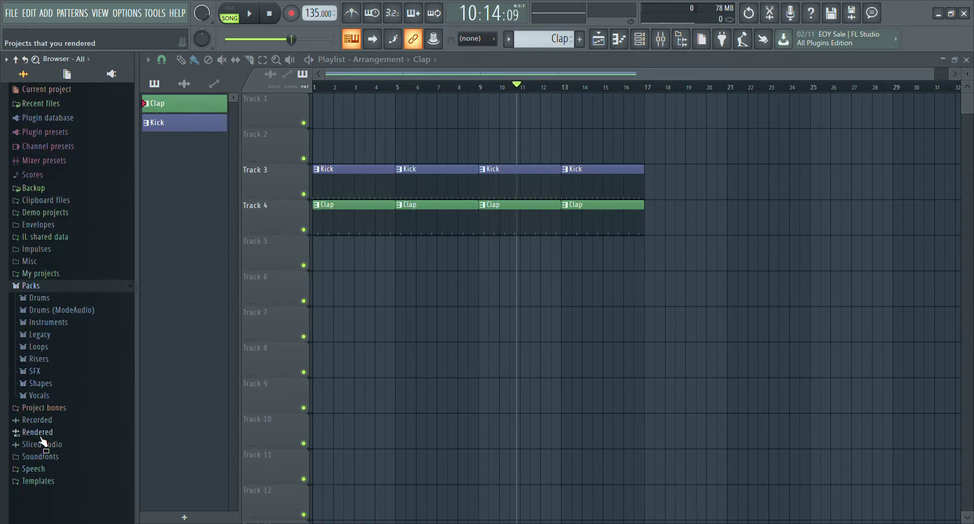
{"action": "left_click", "coordinate": [51, 298]}
{"action": "left_click", "coordinate": [59, 324]}
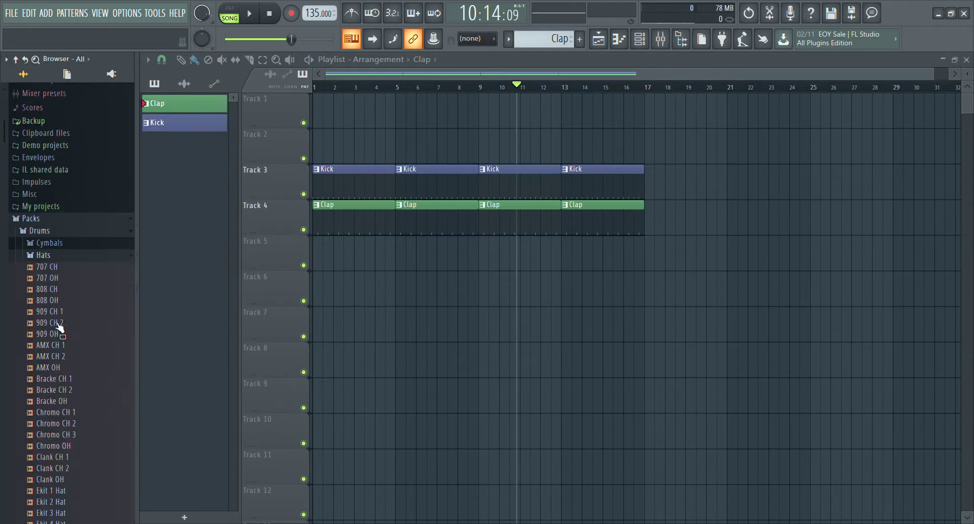
Audition the hat samples between 707 CH and Bracke CH 1, ending on 707 CH.
{"action": "left_click", "coordinate": [66, 287]}
{"action": "left_click", "coordinate": [66, 307]}
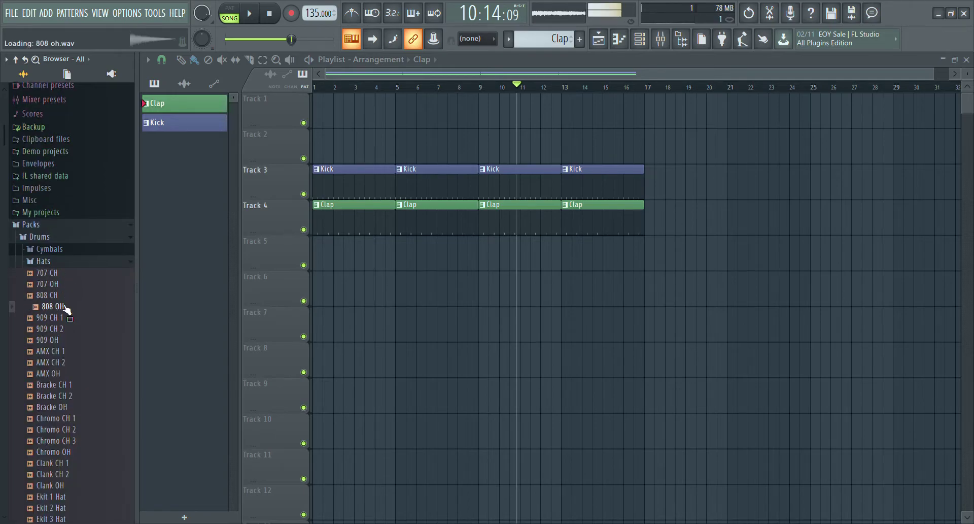
{"action": "left_click", "coordinate": [64, 328]}
{"action": "left_click", "coordinate": [62, 317]}
{"action": "left_click", "coordinate": [63, 329]}
{"action": "left_click", "coordinate": [64, 340]}
{"action": "left_click", "coordinate": [65, 351]}
{"action": "left_click", "coordinate": [65, 362]}
{"action": "left_click", "coordinate": [65, 374]}
{"action": "left_click", "coordinate": [65, 385]}
{"action": "left_click", "coordinate": [65, 295]}
{"action": "left_click", "coordinate": [68, 285]}
{"action": "left_click", "coordinate": [67, 278]}
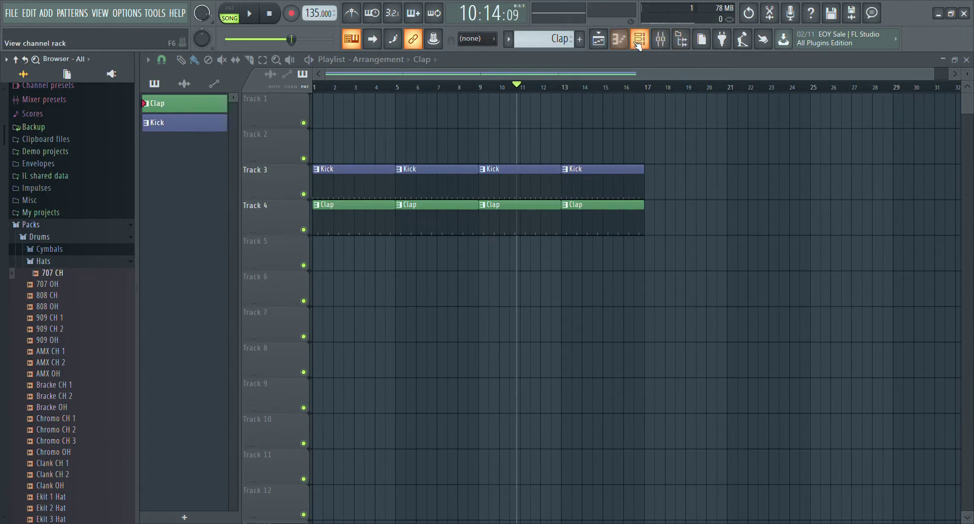
Create a new pattern named Hat and show the channel rack.
{"action": "left_click", "coordinate": [581, 43]}
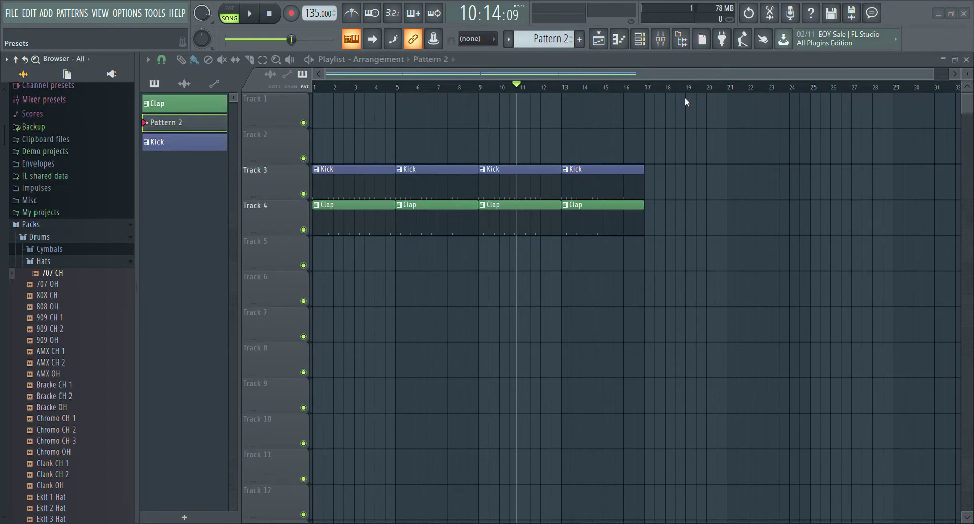
{"action": "key", "text": "Return"}
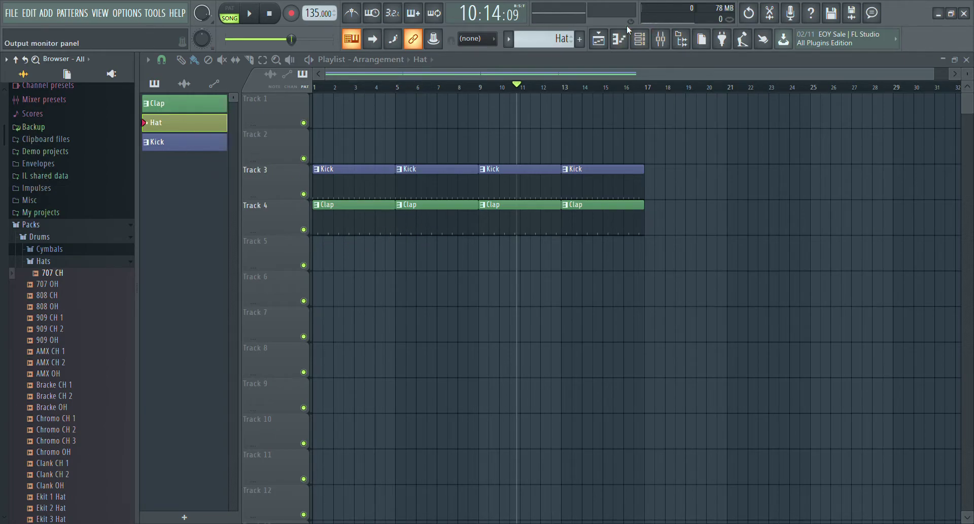
{"action": "left_click", "coordinate": [641, 40]}
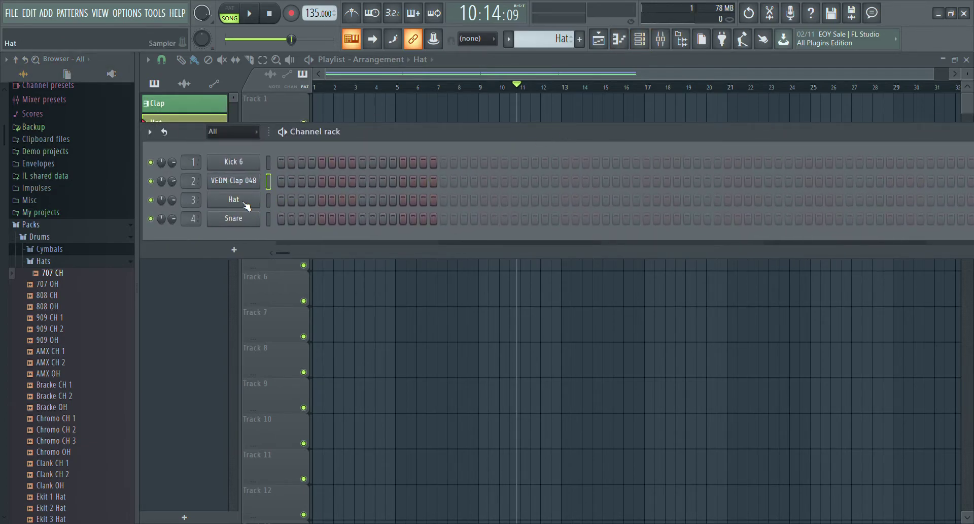
Examine the Hat channel's sampler settings and waveform, and close its window.
{"action": "left_click", "coordinate": [233, 199]}
{"action": "left_click", "coordinate": [235, 206]}
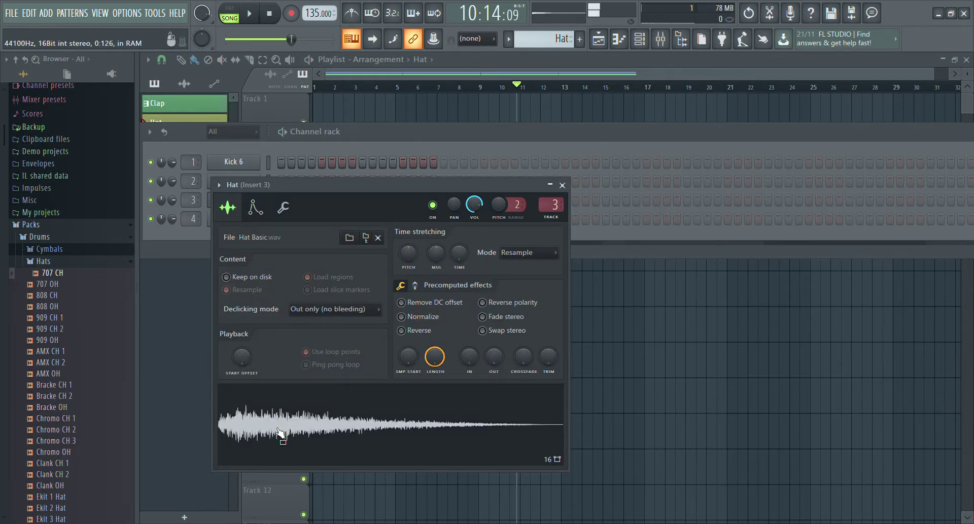
{"action": "left_click", "coordinate": [561, 185]}
Audition the hat samples from 707 OH through the Chromo, Clank and Ekit hats.
{"action": "left_click_drag", "start_coordinate": [58, 283], "coordinate": [63, 480]}
{"action": "left_click", "coordinate": [55, 440]}
{"action": "left_click", "coordinate": [58, 451]}
{"action": "left_click", "coordinate": [66, 463]}
{"action": "left_click", "coordinate": [57, 486]}
{"action": "left_click", "coordinate": [59, 496]}
{"action": "left_click", "coordinate": [68, 418]}
{"action": "left_click", "coordinate": [67, 430]}
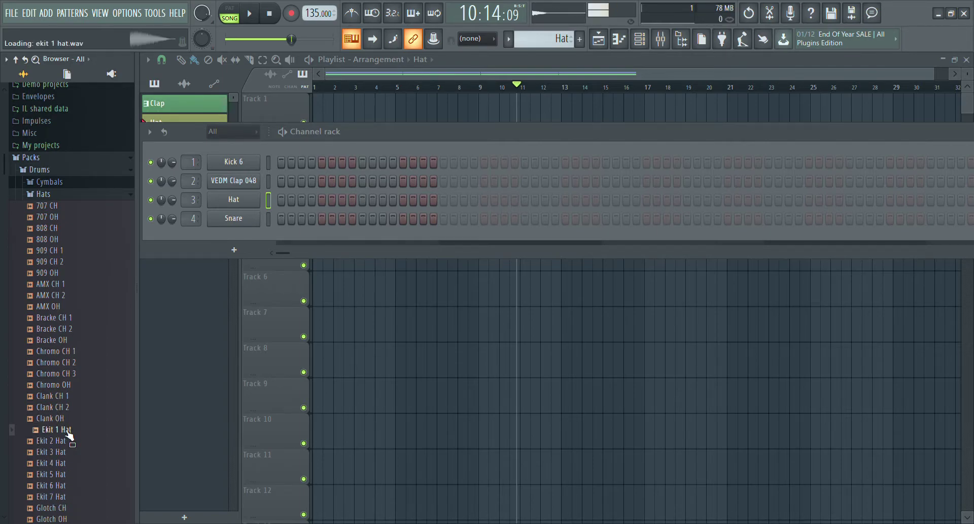
{"action": "left_click", "coordinate": [65, 495]}
Audition the Grv closed-hat samples from Grv CH 01 to Grv CH 06.
{"action": "scroll", "coordinate": [65, 494], "scroll_direction": "down", "scroll_amount": 6}
{"action": "left_click", "coordinate": [60, 363]}
{"action": "left_click", "coordinate": [60, 330]}
{"action": "left_click", "coordinate": [56, 339]}
{"action": "left_click", "coordinate": [56, 351]}
{"action": "left_click", "coordinate": [57, 395]}
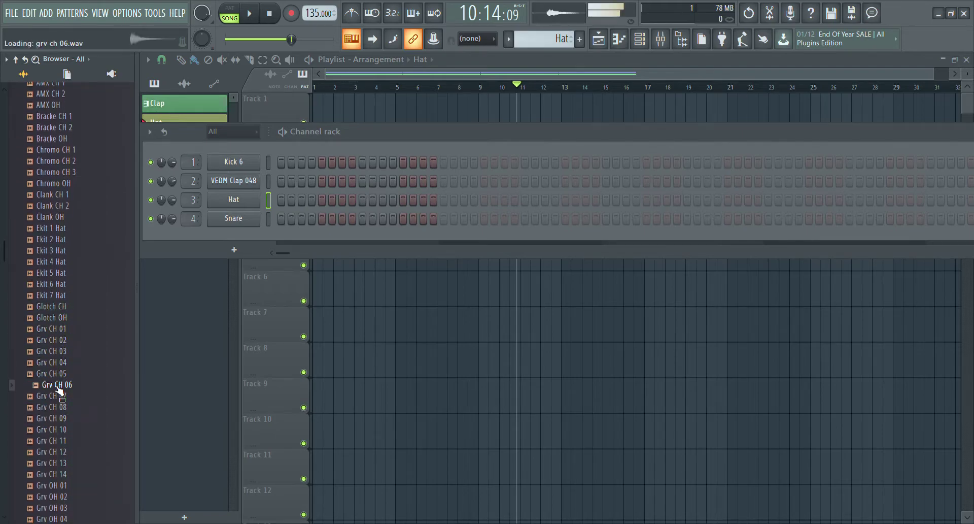
Audition the Grv closed hats CH 11, CH 13 and CH 14, comparing CH 14 with Grv OH 01.
{"action": "left_click", "coordinate": [56, 440]}
{"action": "left_click", "coordinate": [56, 463]}
{"action": "left_click", "coordinate": [57, 473]}
{"action": "left_click", "coordinate": [57, 485]}
{"action": "left_click", "coordinate": [57, 473]}
{"action": "left_click", "coordinate": [56, 485]}
{"action": "left_click", "coordinate": [57, 475]}
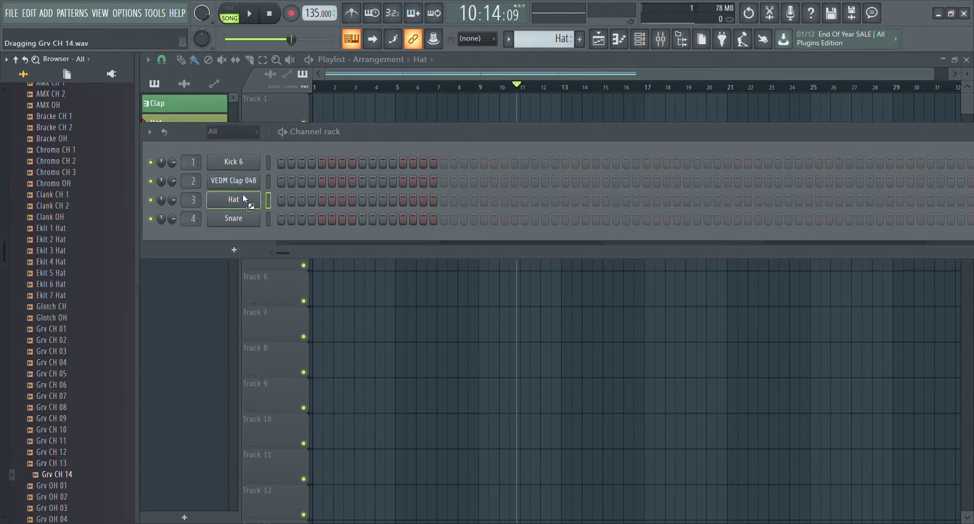
Replace the Hat channel's sample with Grv CH 14, fill its off-beat steps, and close the channel rack.
{"action": "left_click_drag", "start_coordinate": [243, 193], "coordinate": [242, 195]}
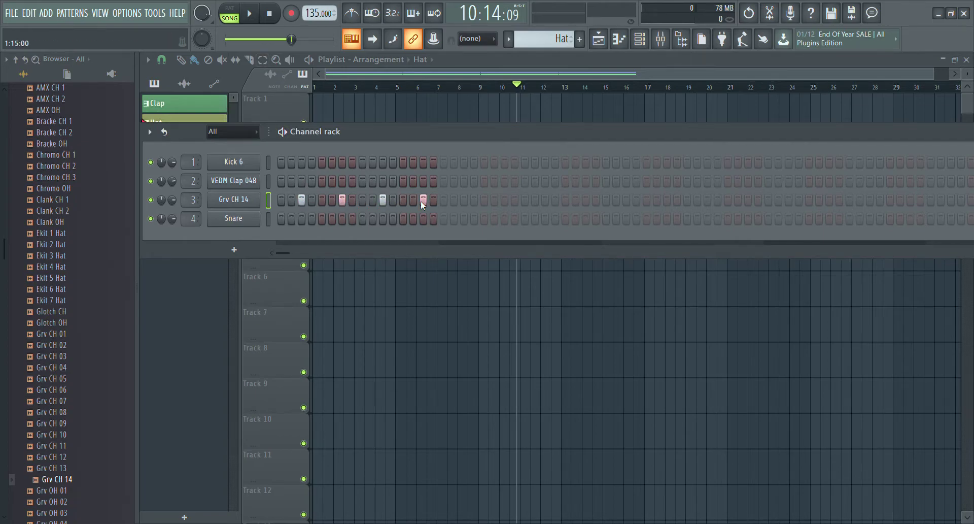
{"action": "left_click", "coordinate": [464, 200]}
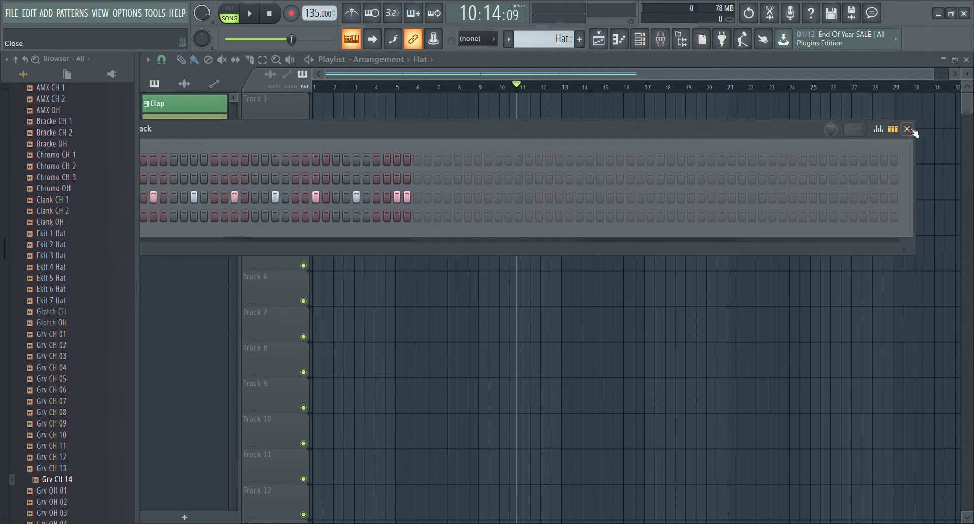
{"action": "left_click", "coordinate": [916, 131]}
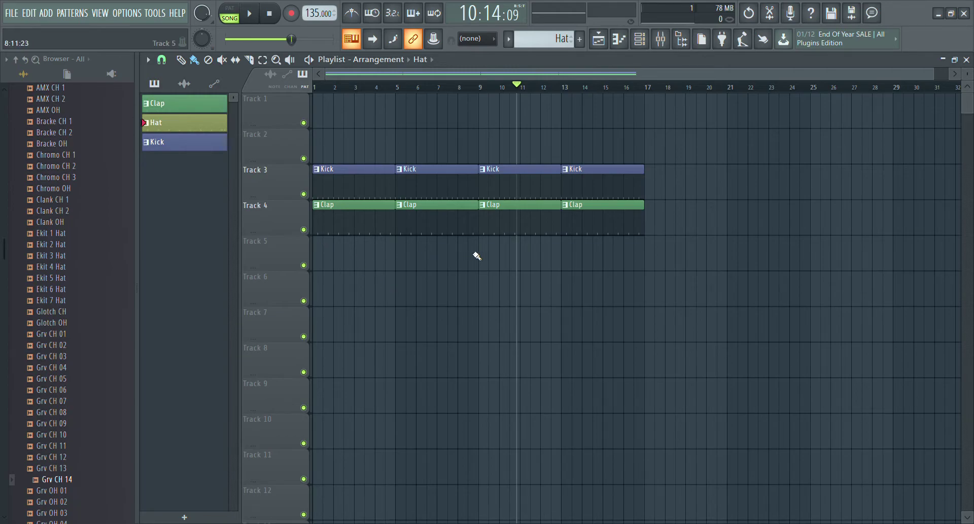
Paint Hat clips on Track 5 from bar 17 to bar 33, and continue the Kick and Clap clips over the same bars.
{"action": "mouse_move", "coordinate": [655, 252]}
{"action": "left_mouse_down"}
{"action": "mouse_move", "coordinate": [808, 274]}
{"action": "mouse_move", "coordinate": [948, 278]}
{"action": "left_mouse_up"}
{"action": "left_click", "coordinate": [609, 183]}
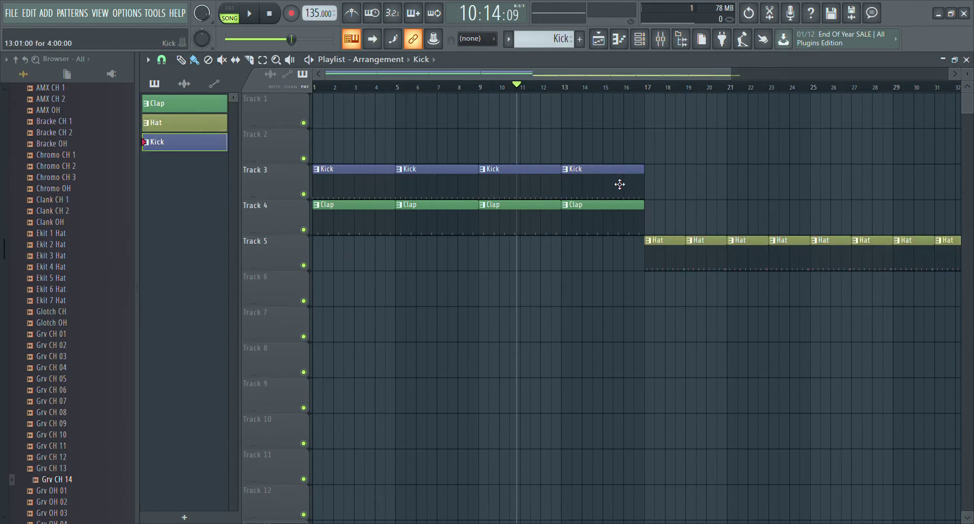
{"action": "left_click_drag", "start_coordinate": [658, 185], "coordinate": [915, 192]}
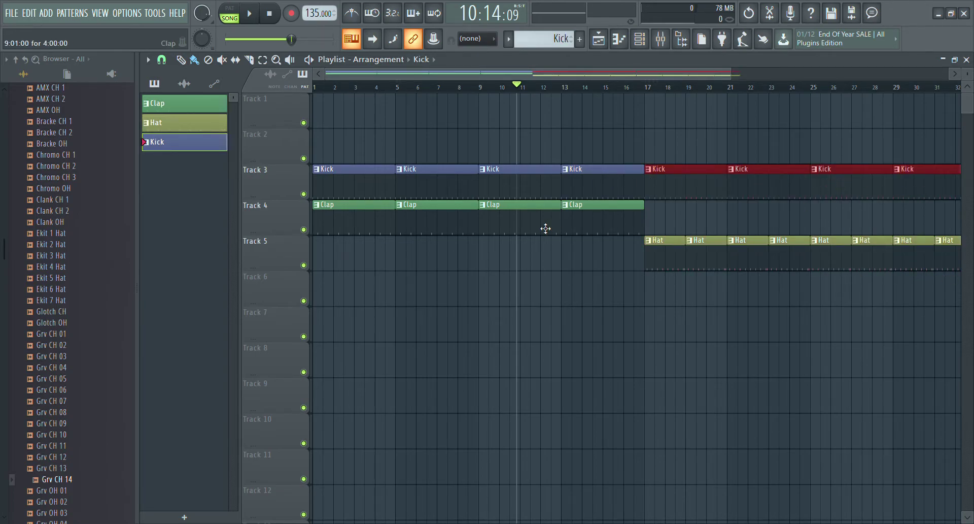
{"action": "left_click", "coordinate": [616, 222]}
{"action": "left_click_drag", "start_coordinate": [650, 215], "coordinate": [944, 218]}
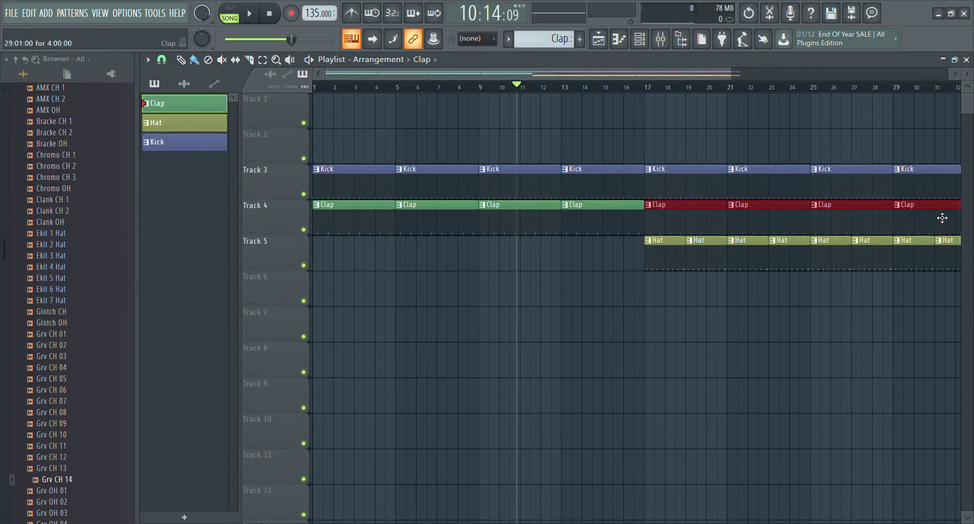
Play the arrangement from bars 15 and 16 to check how the hats enter at bar 17.
{"action": "left_click", "coordinate": [627, 86]}
{"action": "left_click", "coordinate": [249, 13]}
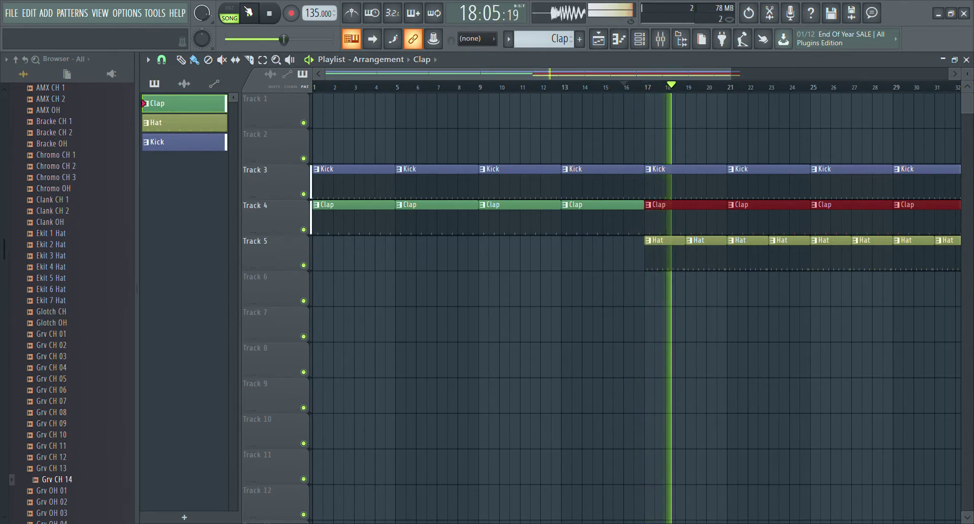
{"action": "left_click", "coordinate": [249, 13]}
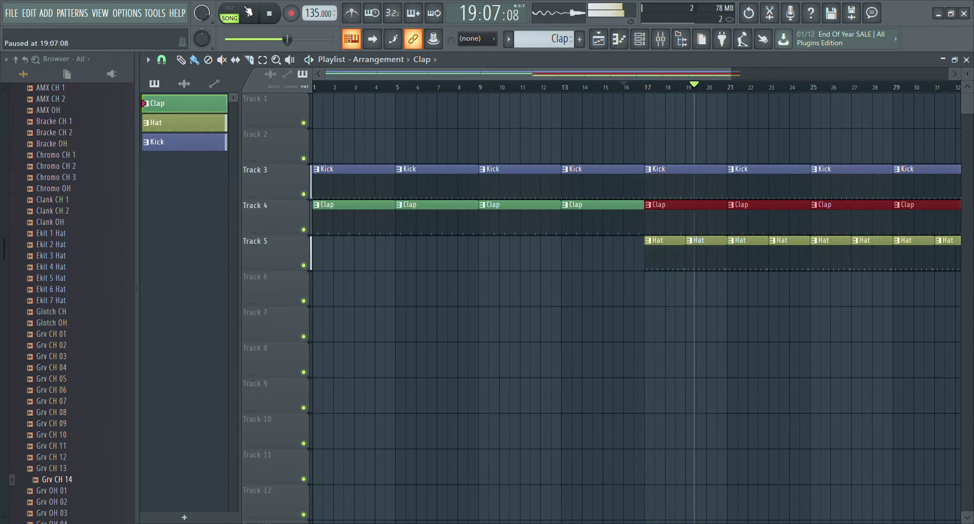
{"action": "left_click", "coordinate": [614, 86]}
{"action": "left_click_drag", "start_coordinate": [618, 78], "coordinate": [743, 101]}
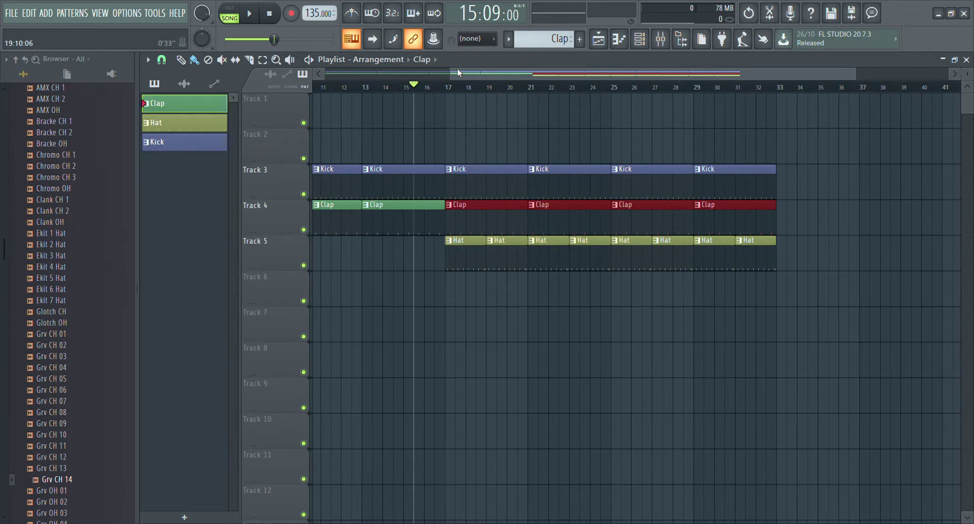
{"action": "key", "text": "space"}
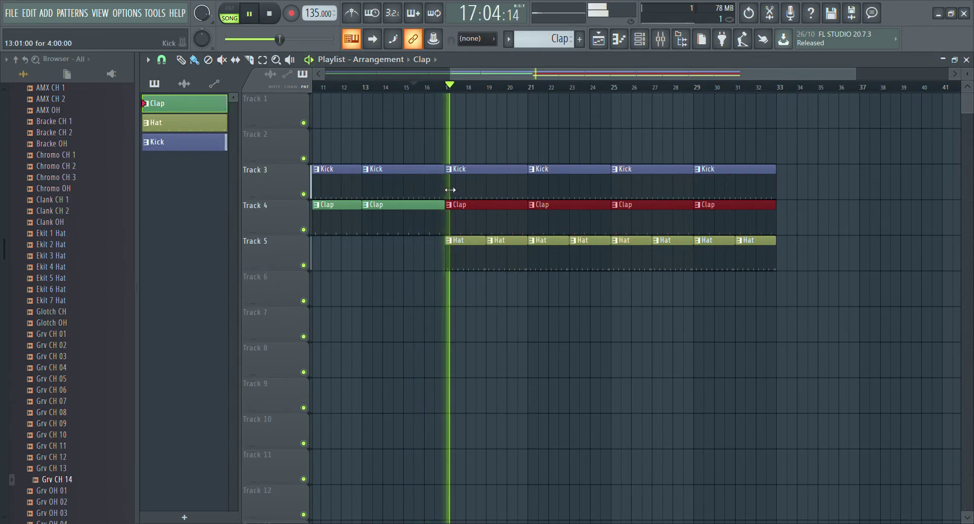
Shorten the Kick clip before bar 17 so it ends at bar 16, and play back from bar 14.
{"action": "left_click_drag", "start_coordinate": [450, 188], "coordinate": [430, 196]}
{"action": "left_click", "coordinate": [392, 86]}
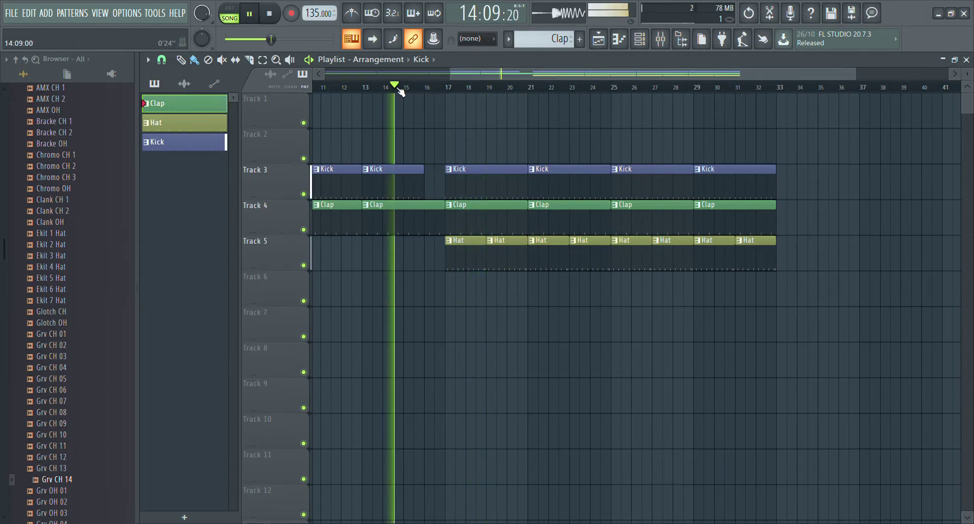
{"action": "left_click", "coordinate": [254, 15]}
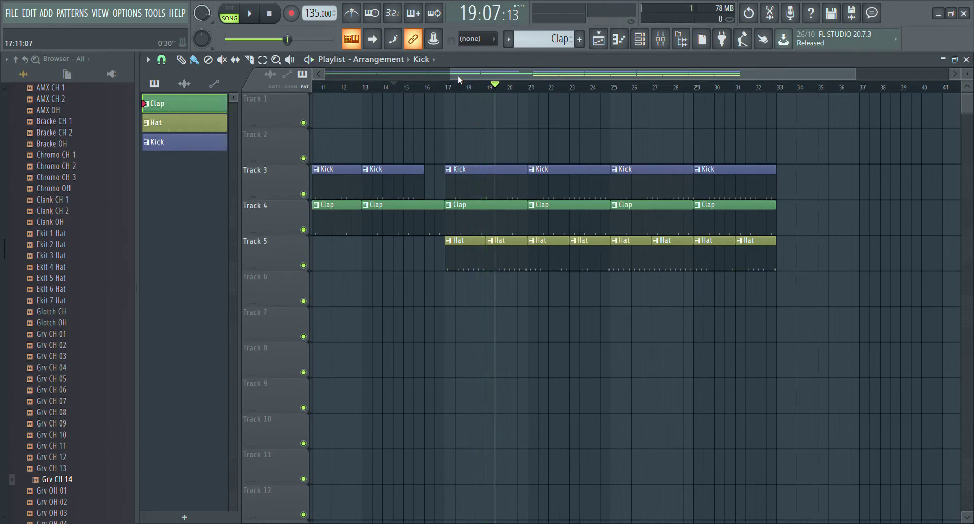
Collapse the Hats sample folder and look through the Vengeance EDM Essentials Vol.1 WAV folders in Demo projects.
{"action": "left_click_drag", "start_coordinate": [457, 75], "coordinate": [334, 77]}
{"action": "scroll", "coordinate": [76, 289], "scroll_direction": "up", "scroll_amount": 10}
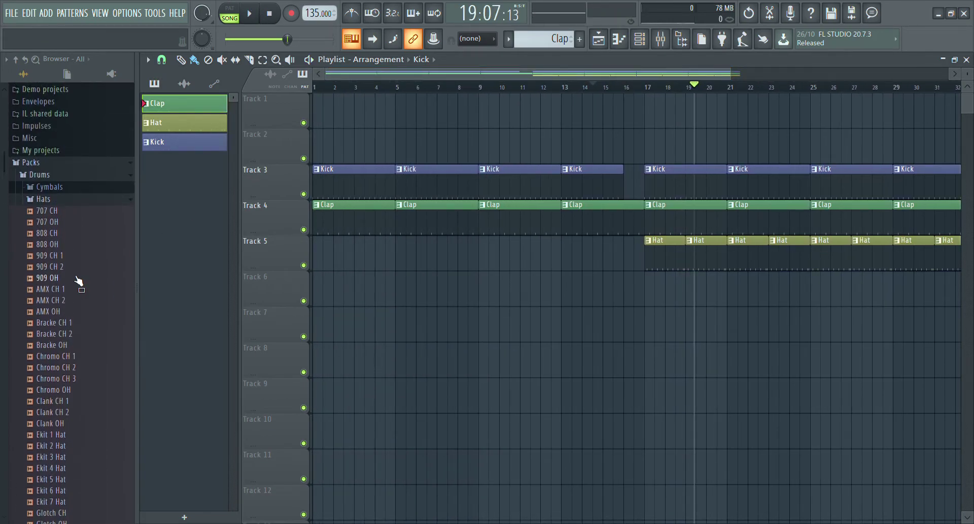
{"action": "left_click", "coordinate": [64, 321]}
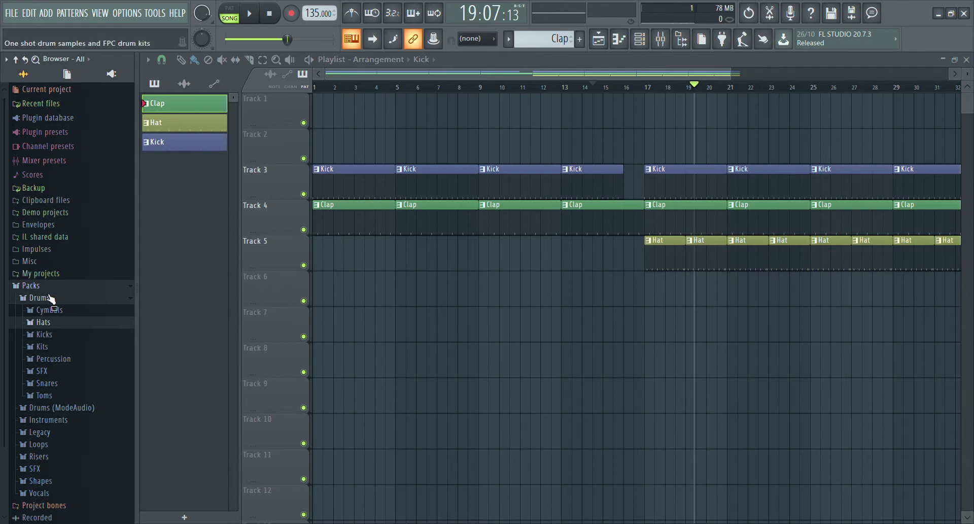
{"action": "scroll", "coordinate": [42, 420], "scroll_direction": "down", "scroll_amount": 3}
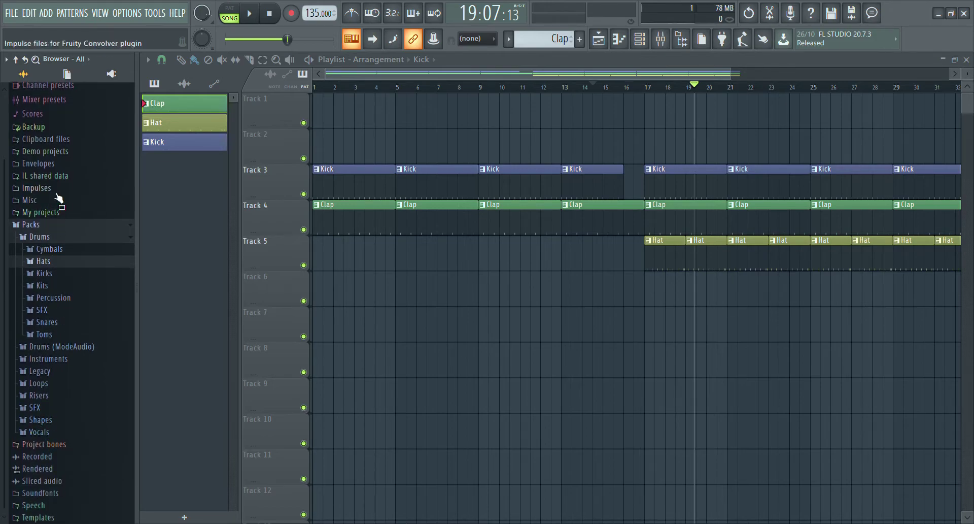
{"action": "left_click", "coordinate": [58, 151]}
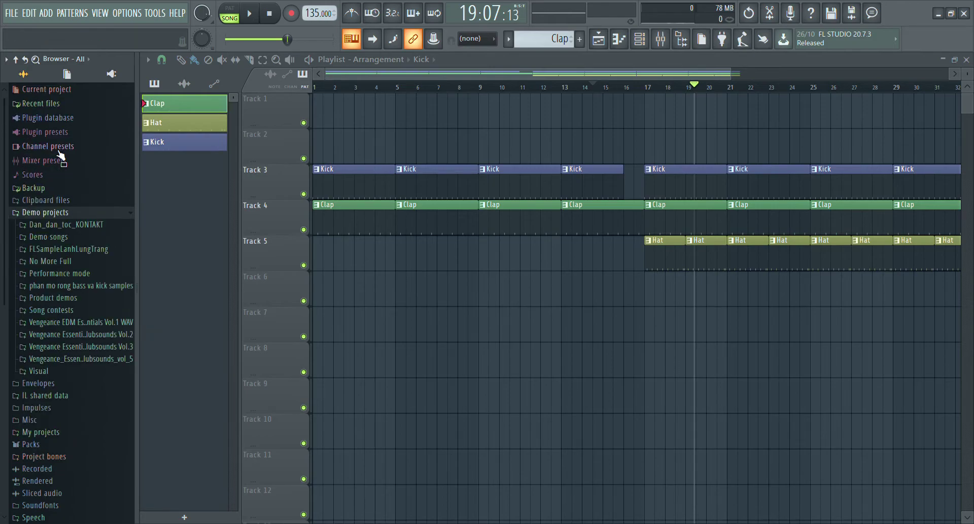
{"action": "left_click", "coordinate": [94, 323]}
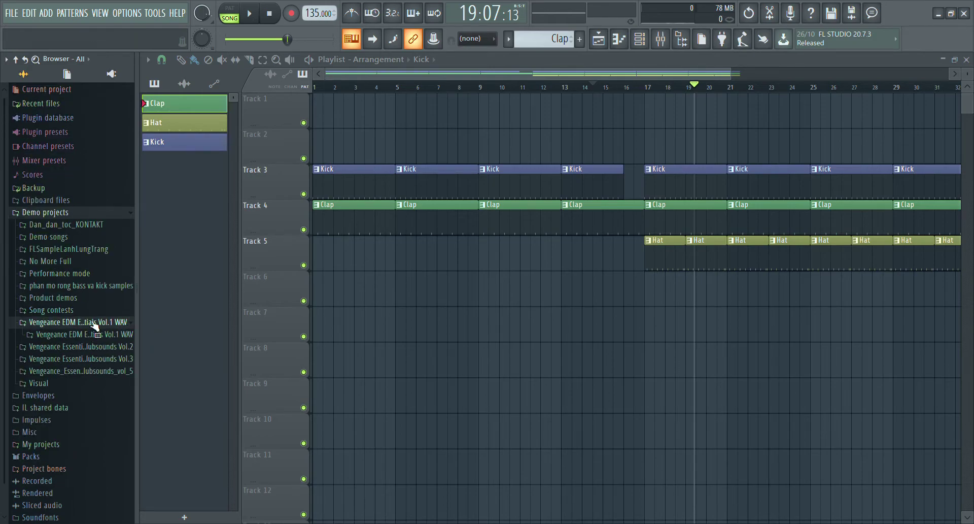
{"action": "left_click", "coordinate": [63, 339]}
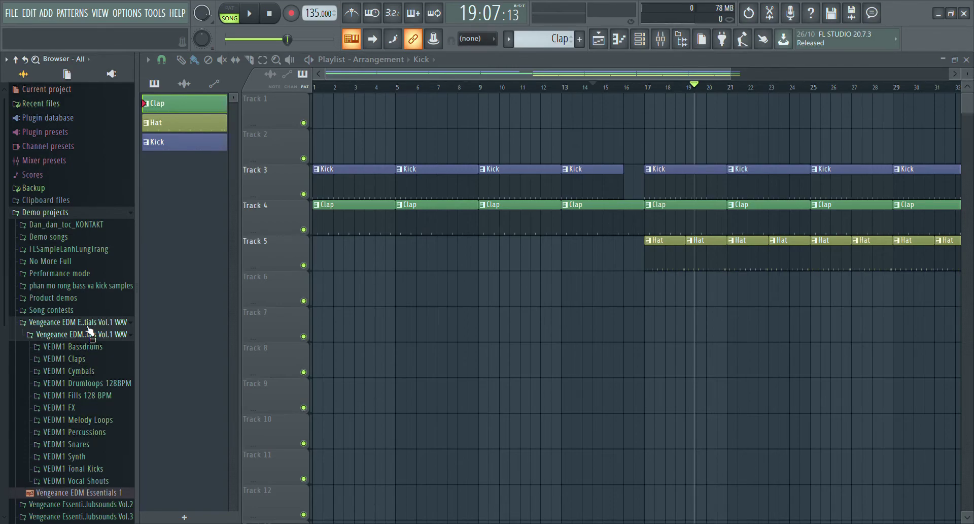
{"action": "scroll", "coordinate": [69, 435], "scroll_direction": "down", "scroll_amount": 4}
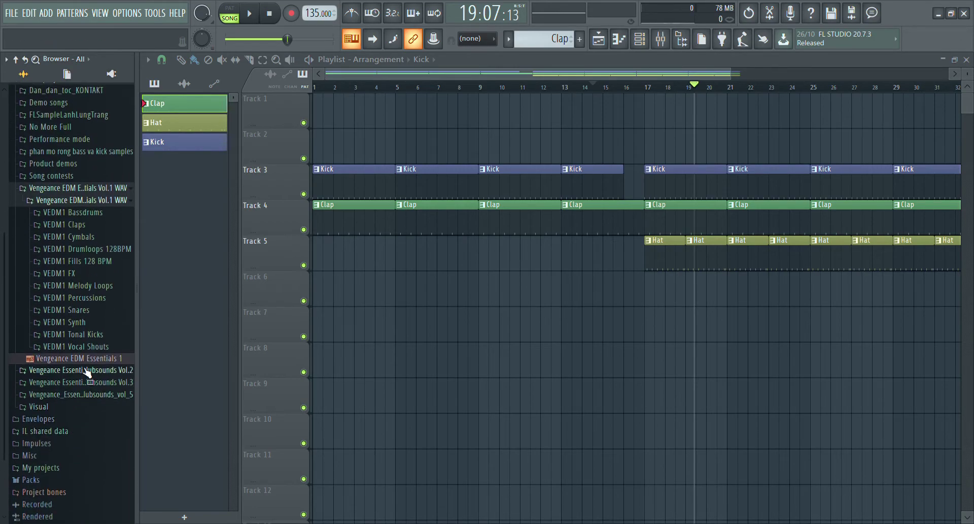
Browse the VEC 2 folders of the Vengeance Vol.2 pack and open VEC2 FX Kicks under VEC2 Bassdrums.
{"action": "left_click", "coordinate": [87, 371]}
{"action": "left_click", "coordinate": [74, 347]}
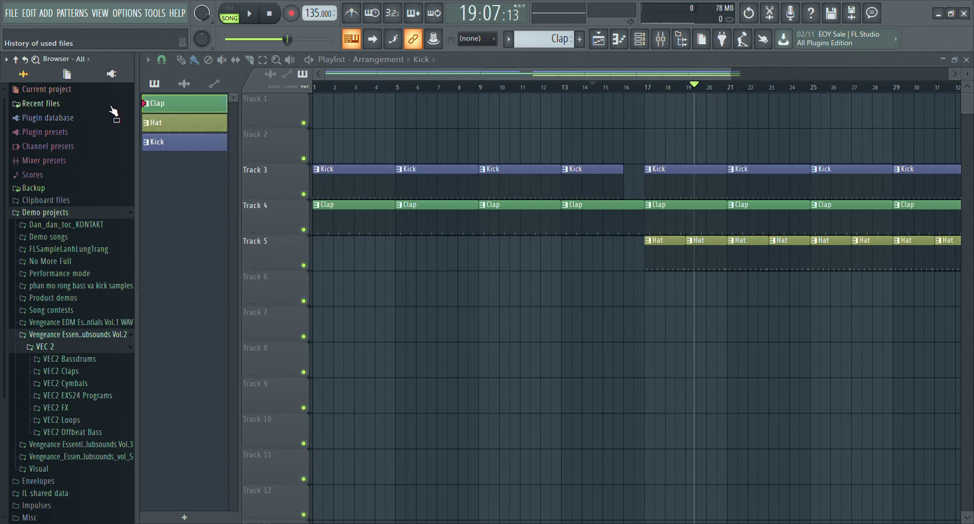
{"action": "left_click", "coordinate": [66, 408]}
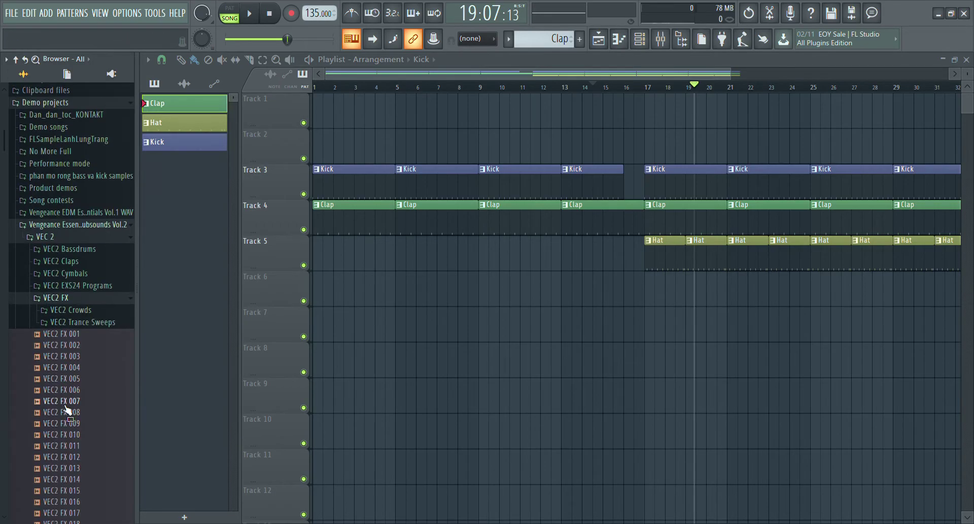
{"action": "left_click", "coordinate": [76, 300]}
{"action": "left_click", "coordinate": [83, 250]}
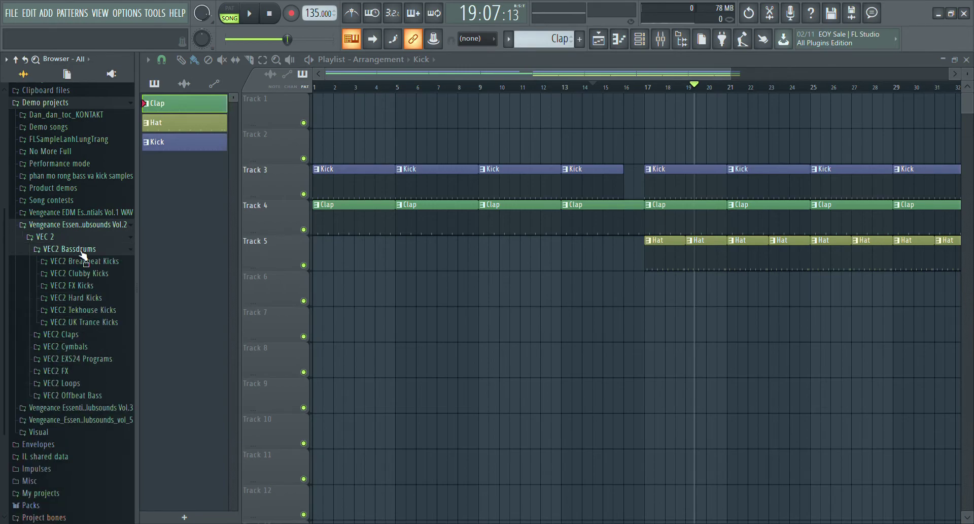
{"action": "left_click", "coordinate": [88, 286]}
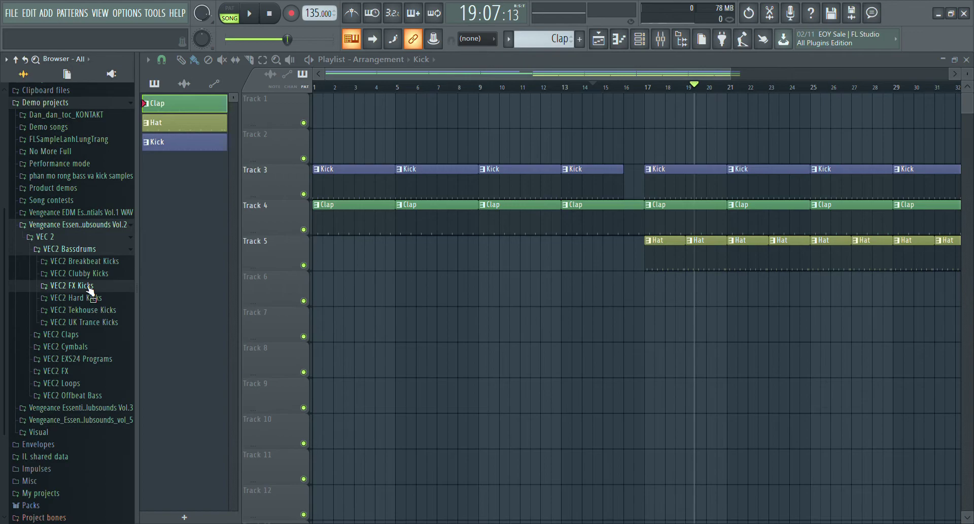
{"action": "left_click", "coordinate": [91, 291]}
Audition the VEC2 Bassdrums FX samples 01 to 04, 06 and 11.
{"action": "left_click", "coordinate": [93, 246]}
{"action": "left_click", "coordinate": [94, 235]}
{"action": "left_click", "coordinate": [94, 224]}
{"action": "left_click", "coordinate": [95, 258]}
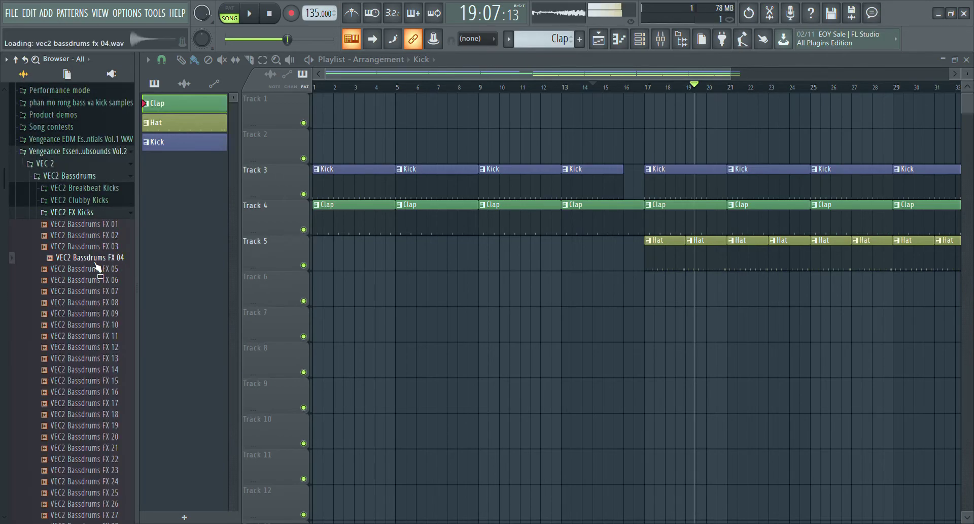
{"action": "left_click", "coordinate": [103, 279]}
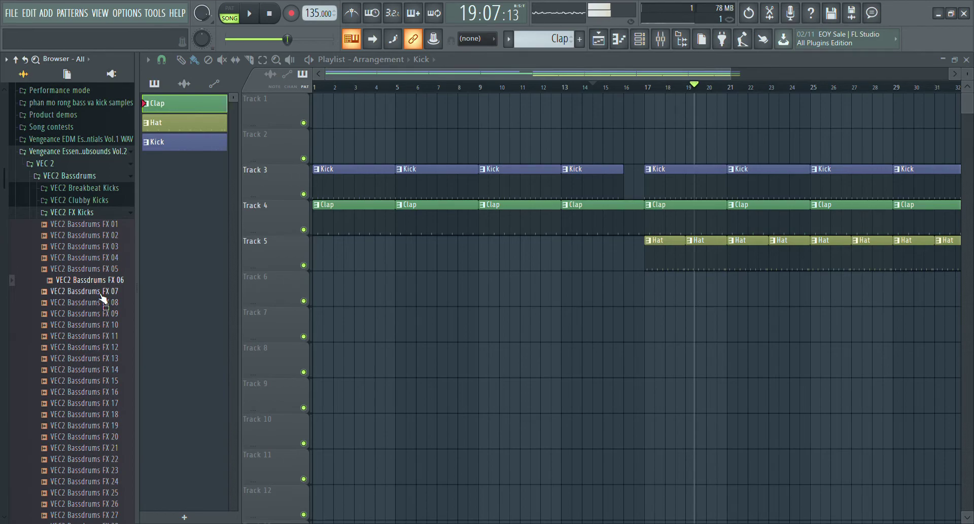
{"action": "left_click", "coordinate": [101, 335]}
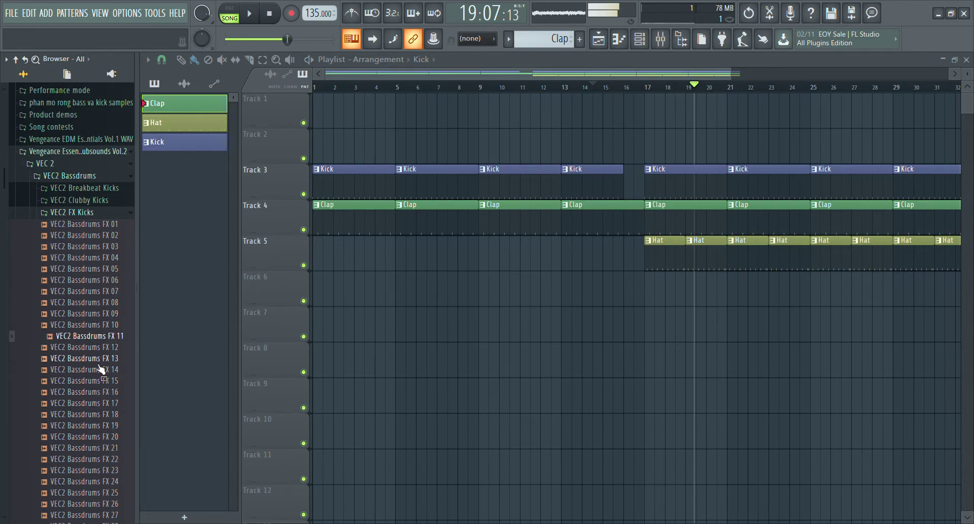
Audition the VEC2 Bassdrums FX samples backwards from FX 12 to FX 02.
{"action": "left_click", "coordinate": [97, 347]}
{"action": "left_click", "coordinate": [96, 336]}
{"action": "left_click", "coordinate": [96, 328]}
{"action": "left_click", "coordinate": [99, 313]}
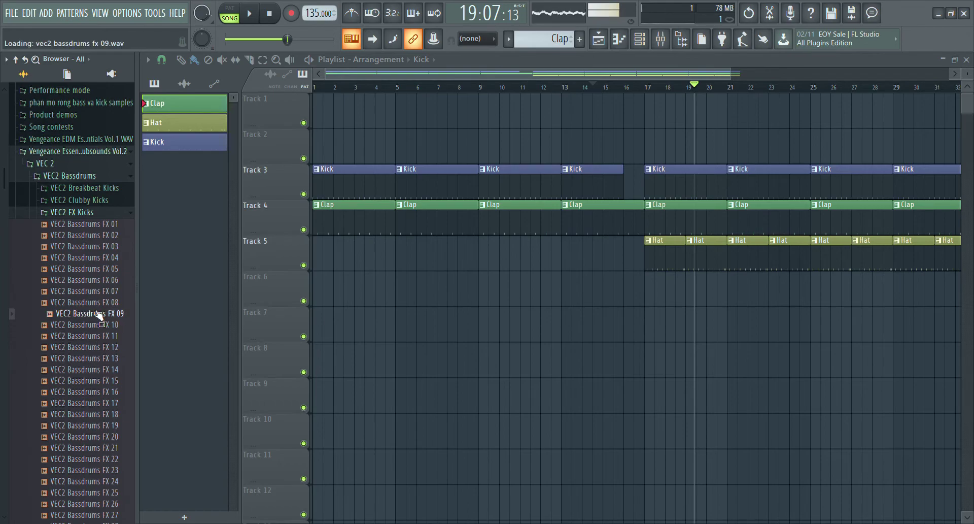
{"action": "left_click", "coordinate": [95, 303]}
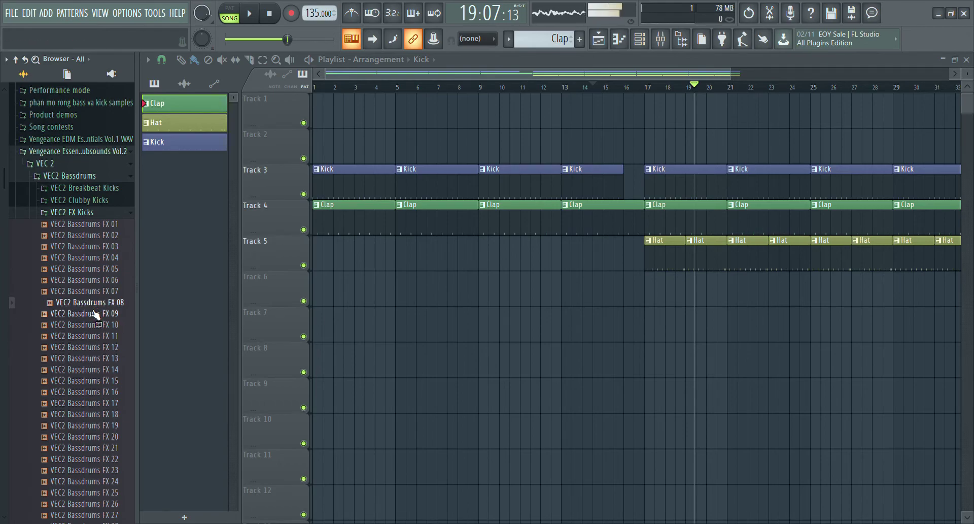
{"action": "left_click", "coordinate": [96, 292]}
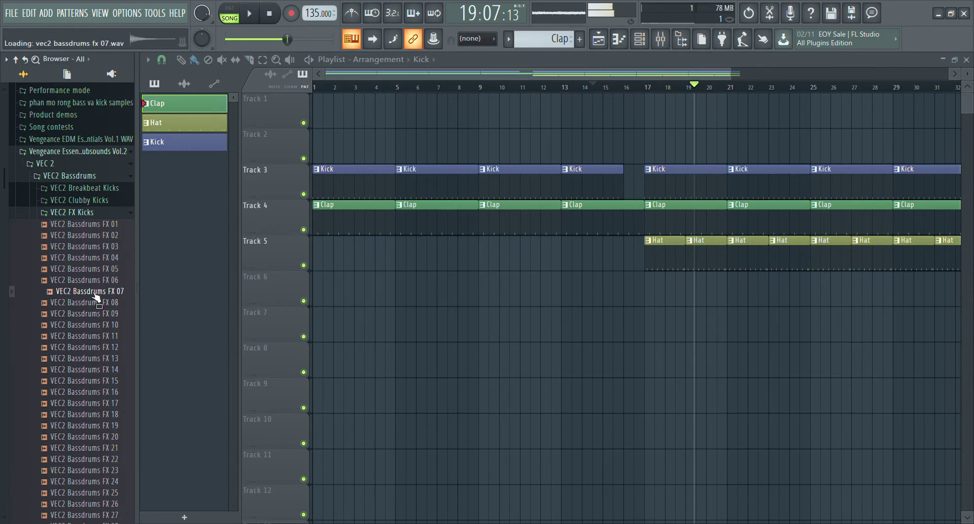
{"action": "left_click", "coordinate": [95, 281]}
{"action": "left_click", "coordinate": [99, 268]}
{"action": "left_click", "coordinate": [99, 258]}
{"action": "left_click", "coordinate": [100, 246]}
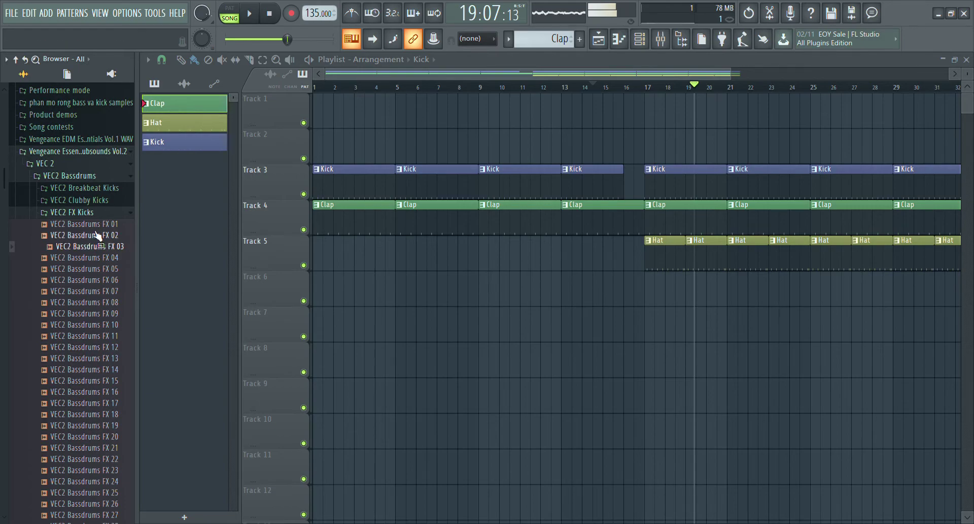
{"action": "left_click", "coordinate": [98, 246]}
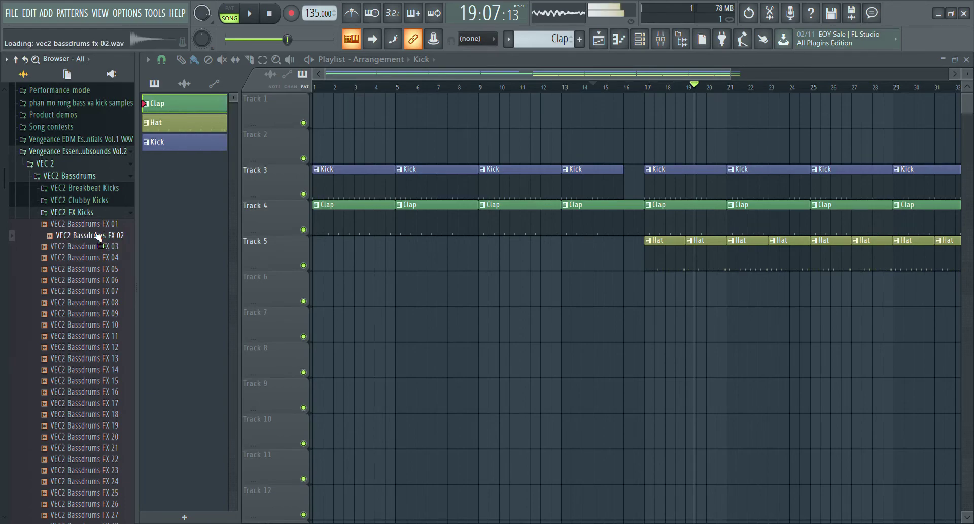
Place the VEC2 Bassdrums FX 03 sample on Track 6 at bar 17 and play from just before it.
{"action": "left_click", "coordinate": [97, 247]}
{"action": "left_click_drag", "start_coordinate": [96, 248], "coordinate": [559, 335]}
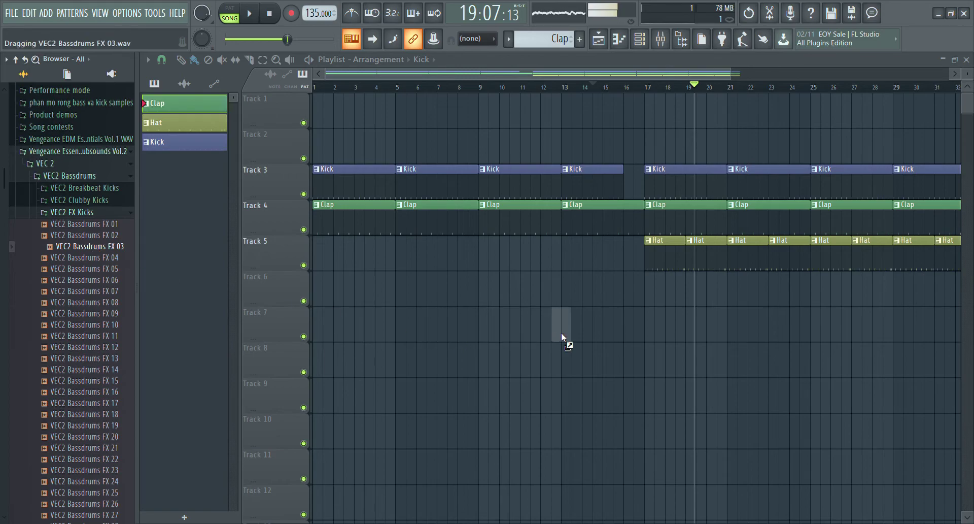
{"action": "left_click_drag", "start_coordinate": [660, 306], "coordinate": [654, 299]}
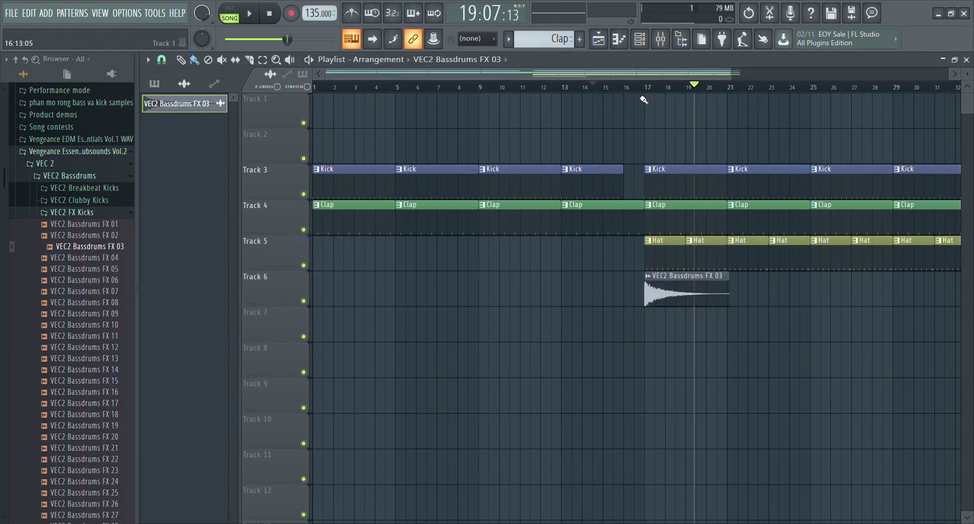
{"action": "left_click", "coordinate": [635, 89]}
{"action": "left_click", "coordinate": [248, 14]}
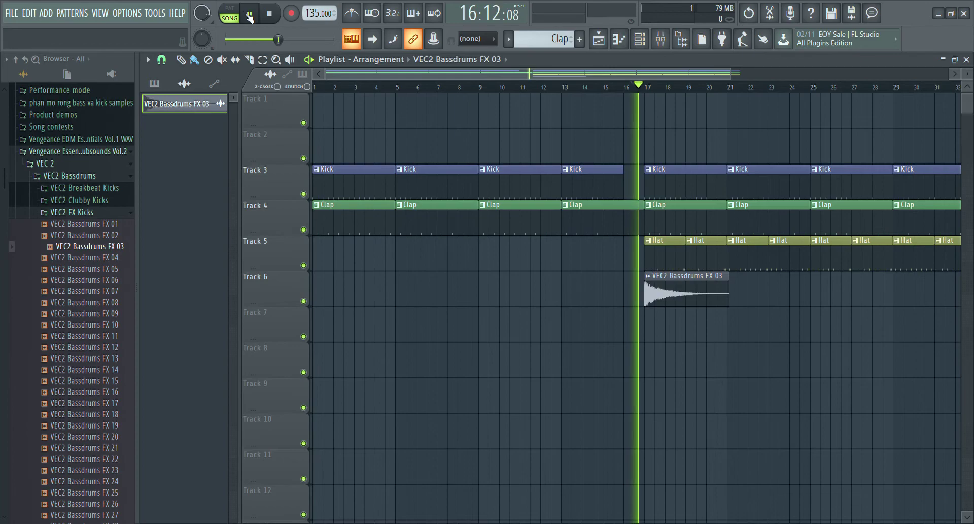
Lower the channel volume of the VEC2 Bassdrums FX 03 sample in two passes, replaying the transition from bar 16.
{"action": "left_click", "coordinate": [107, 212]}
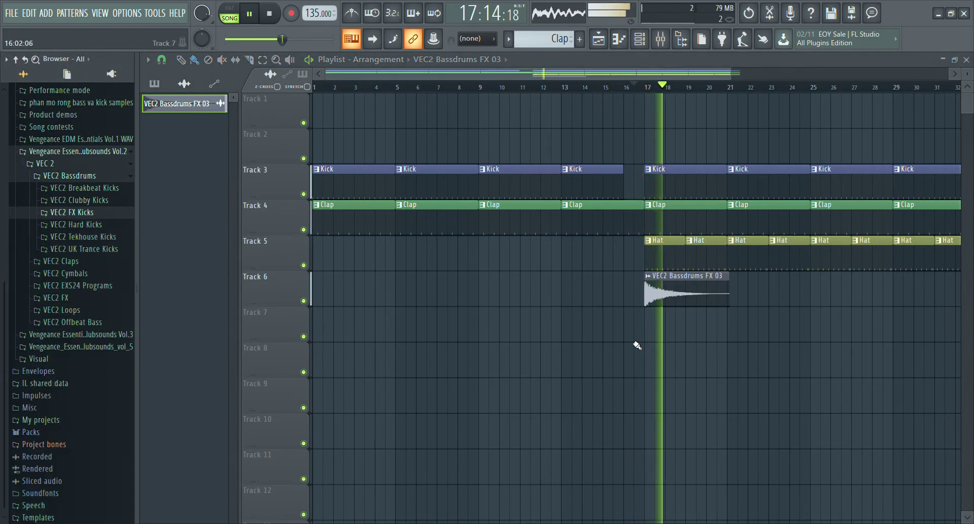
{"action": "double_click", "coordinate": [669, 297]}
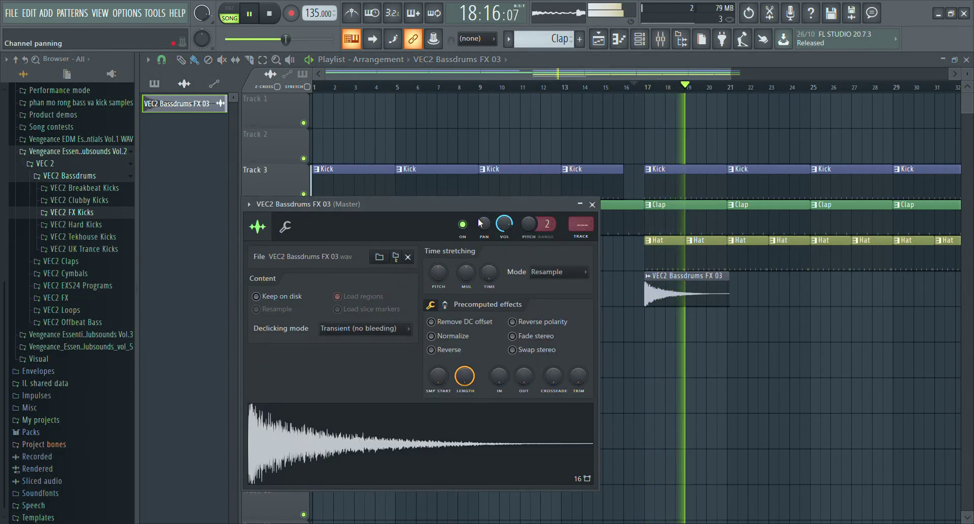
{"action": "left_click_drag", "start_coordinate": [504, 223], "coordinate": [504, 239]}
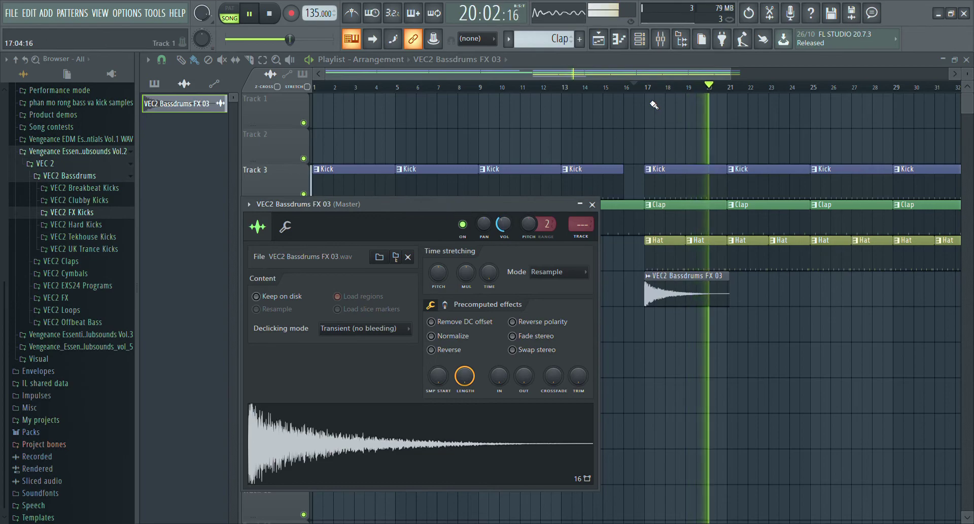
{"action": "left_click", "coordinate": [627, 86]}
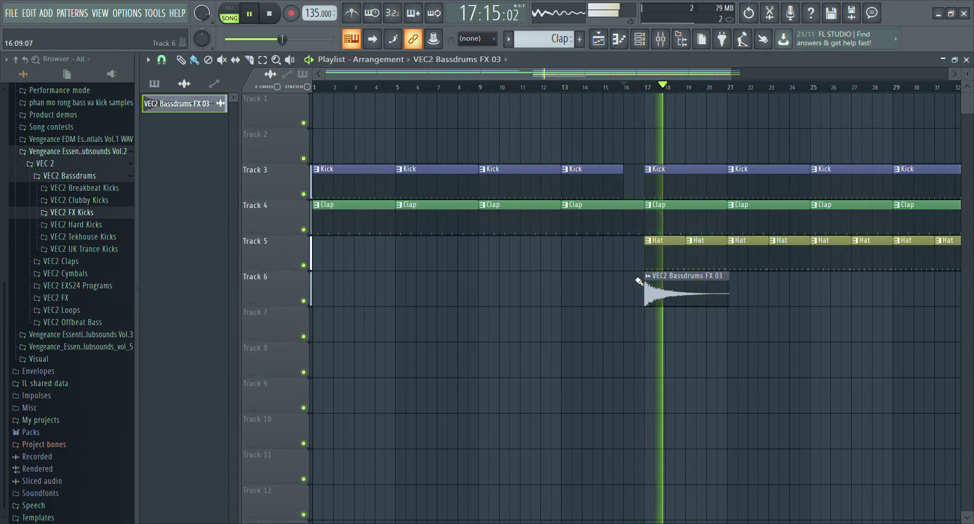
{"action": "double_click", "coordinate": [668, 297]}
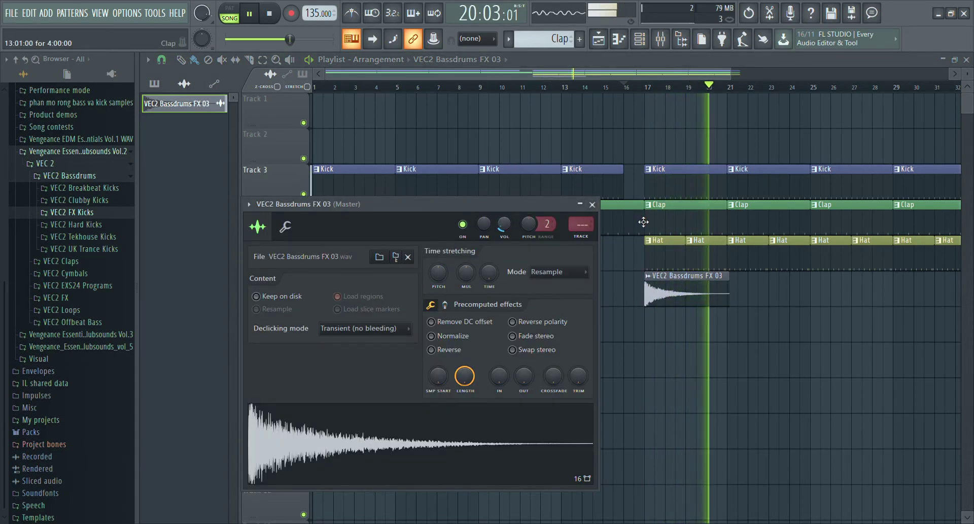
{"action": "left_click", "coordinate": [592, 204]}
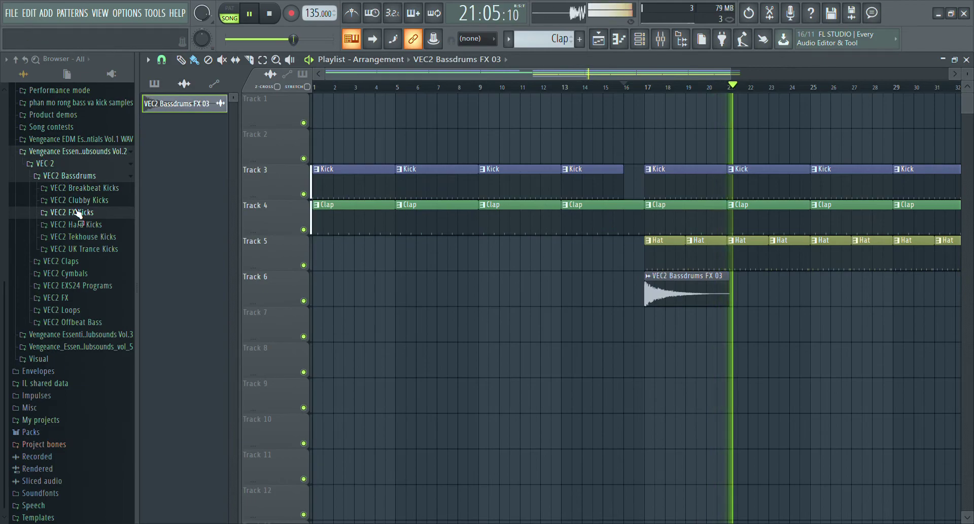
Pause the song and audition samples from the VEC2 Clubby Kicks and VEC2 Hard Kicks folders.
{"action": "left_click", "coordinate": [91, 201]}
{"action": "left_click", "coordinate": [91, 234]}
{"action": "left_click", "coordinate": [249, 14]}
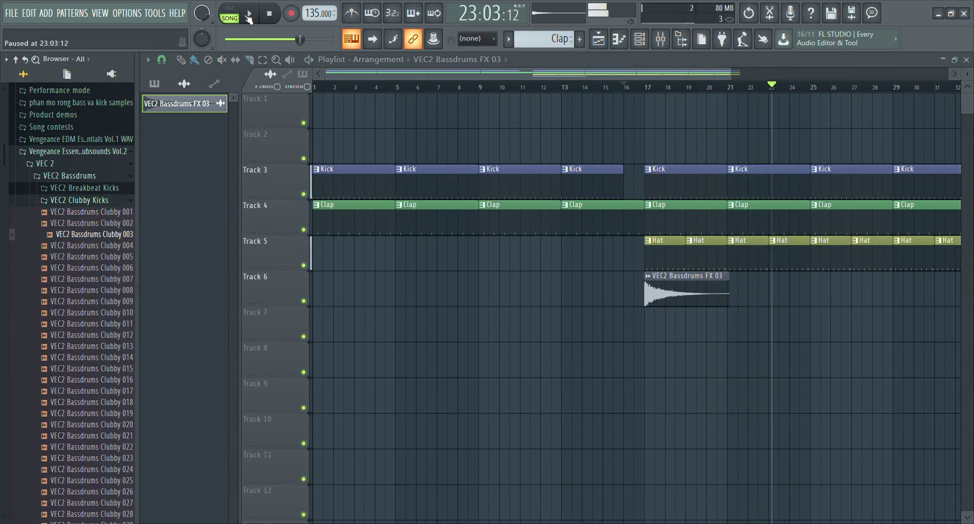
{"action": "left_click", "coordinate": [108, 201]}
{"action": "left_click", "coordinate": [97, 224]}
{"action": "left_click", "coordinate": [101, 247]}
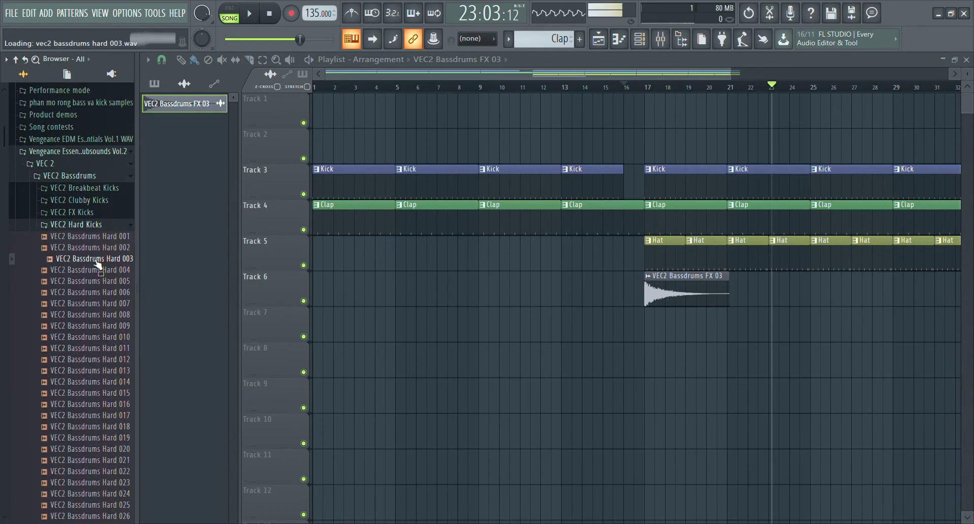
{"action": "left_click", "coordinate": [96, 225]}
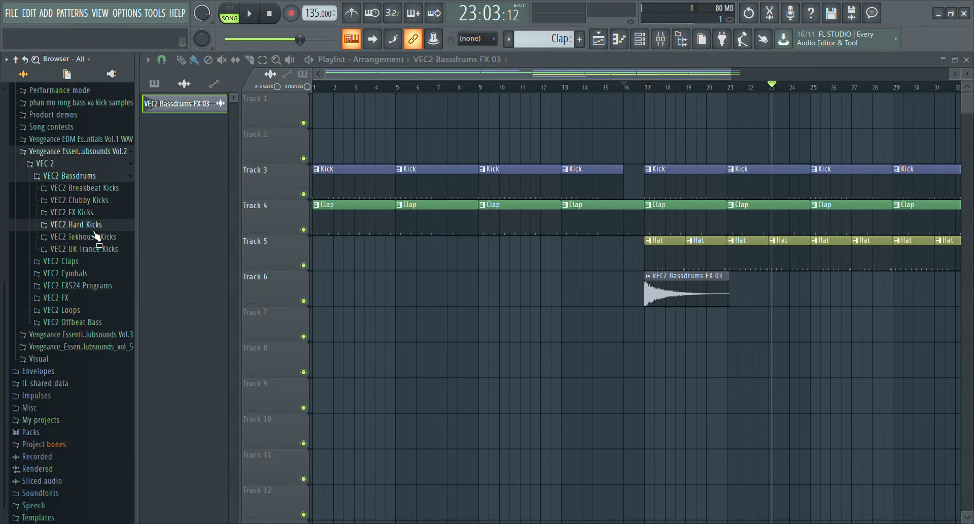
Audition samples in the VEC2 Crash and VEC2 HH Closed folders of VEC2 Cymbals.
{"action": "left_click", "coordinate": [89, 277]}
{"action": "left_click", "coordinate": [87, 286]}
{"action": "left_click", "coordinate": [90, 297]}
{"action": "left_click", "coordinate": [91, 313]}
{"action": "key", "text": "Up"}
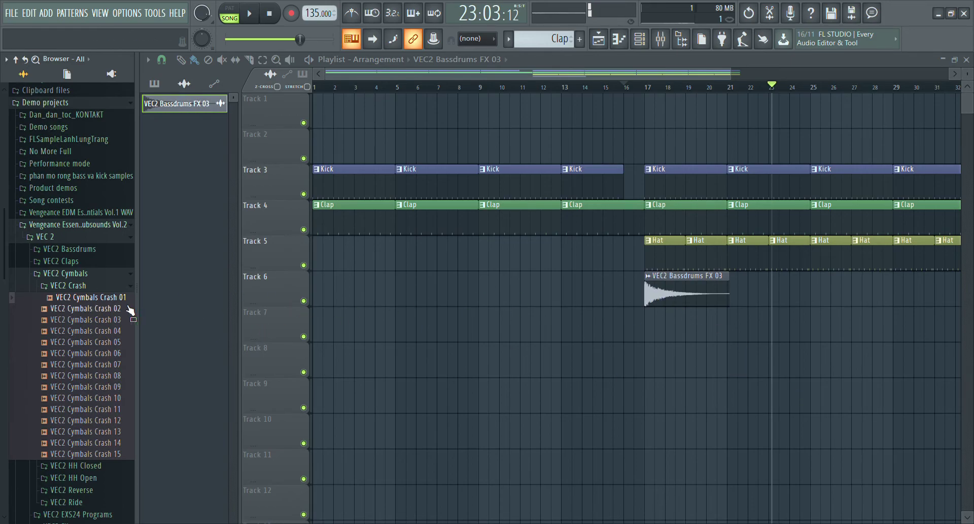
{"action": "key", "text": "ctrl+s"}
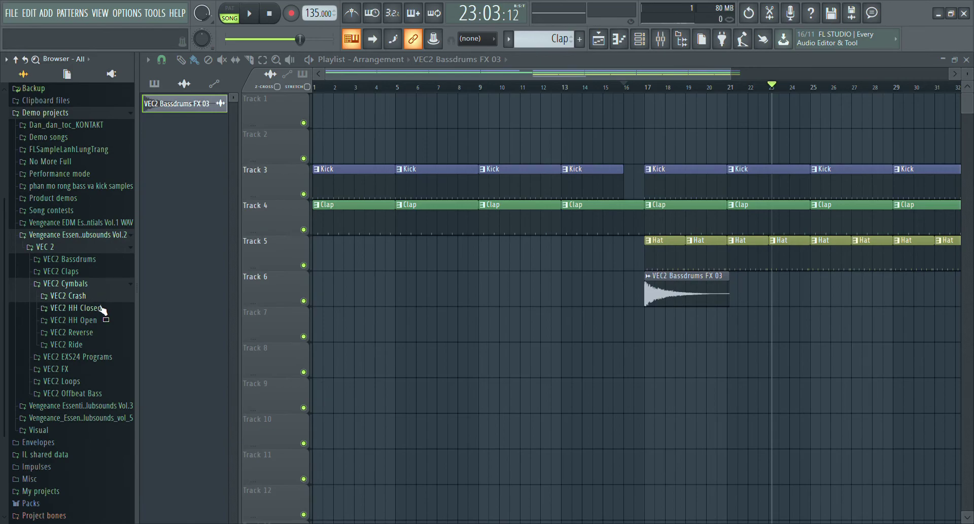
{"action": "left_click", "coordinate": [102, 308]}
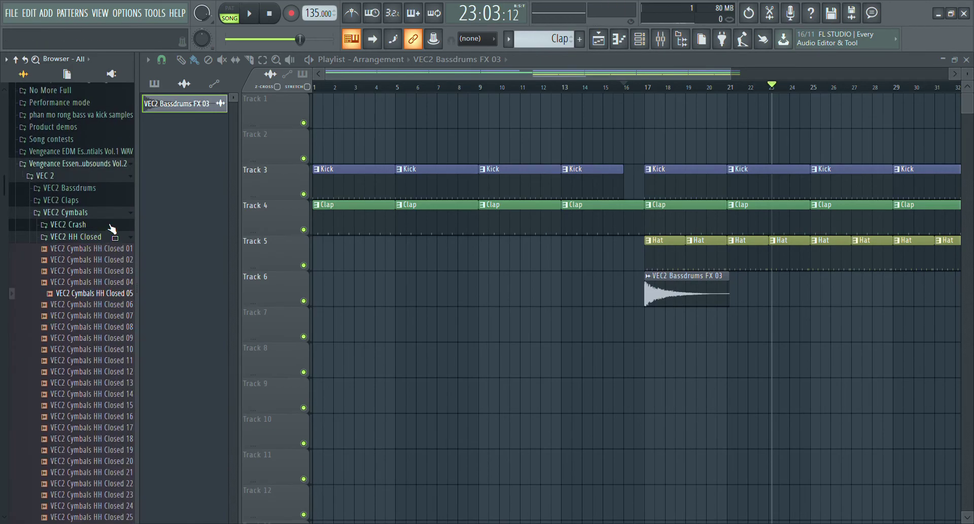
Open the Gio Up folder in FLSampleLanhLungTrang and audition VFX2 Sweeps Long 20.
{"action": "scroll", "coordinate": [110, 218], "scroll_direction": "up", "scroll_amount": 5}
{"action": "scroll", "coordinate": [76, 238], "scroll_direction": "up", "scroll_amount": 1}
{"action": "left_click", "coordinate": [77, 240]}
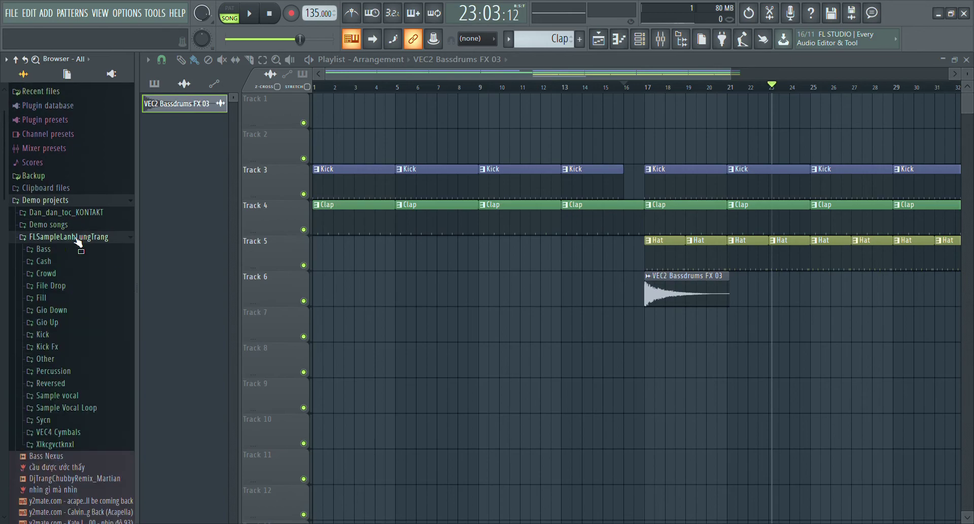
{"action": "left_click", "coordinate": [71, 323]}
{"action": "left_click", "coordinate": [76, 328]}
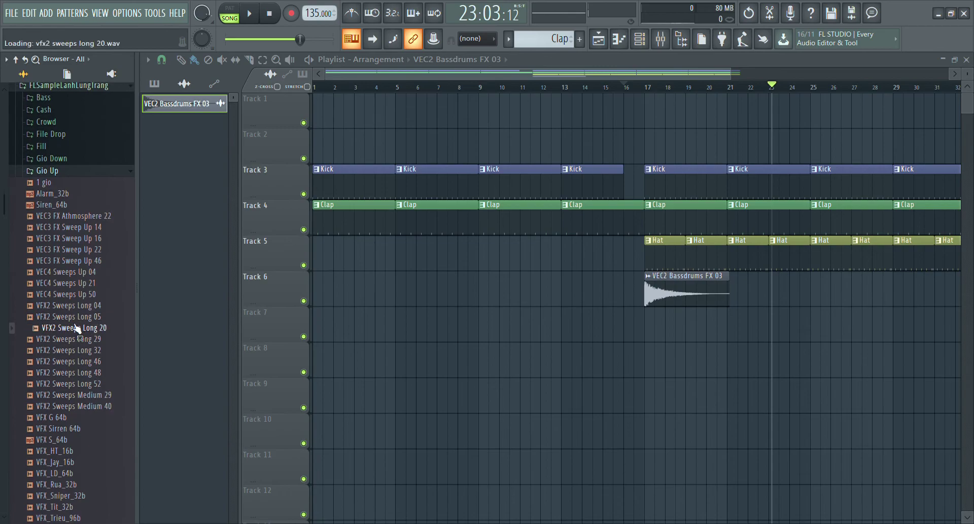
Audition further Gio Up samples, including 1 gio and VFX2 Sweeps Long 29, 05 and 04.
{"action": "left_click", "coordinate": [71, 184]}
{"action": "left_click", "coordinate": [66, 271]}
{"action": "left_click", "coordinate": [68, 372]}
{"action": "left_click_drag", "start_coordinate": [76, 429], "coordinate": [80, 444]}
{"action": "scroll", "coordinate": [76, 406], "scroll_direction": "down", "scroll_amount": 5}
{"action": "left_click", "coordinate": [71, 283]}
{"action": "scroll", "coordinate": [76, 238], "scroll_direction": "up", "scroll_amount": 3}
{"action": "left_click", "coordinate": [79, 273]}
{"action": "left_click", "coordinate": [81, 249]}
{"action": "left_click", "coordinate": [84, 238]}
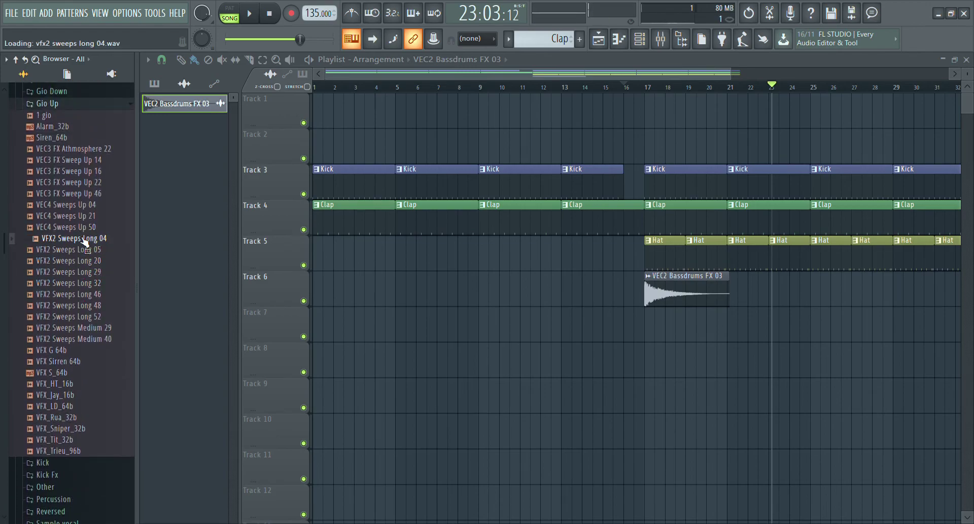
Audition VEC4 Sweeps Up 21 and 04 and VEC3 FX Sweep Up 46 and 22, and collapse the Gio Up folder.
{"action": "left_click", "coordinate": [81, 216]}
{"action": "left_click", "coordinate": [89, 205]}
{"action": "left_click", "coordinate": [84, 193]}
{"action": "left_click", "coordinate": [86, 182]}
{"action": "scroll", "coordinate": [88, 178], "scroll_direction": "up", "scroll_amount": 1}
{"action": "scroll", "coordinate": [86, 177], "scroll_direction": "up", "scroll_amount": 1}
{"action": "left_click", "coordinate": [80, 172]}
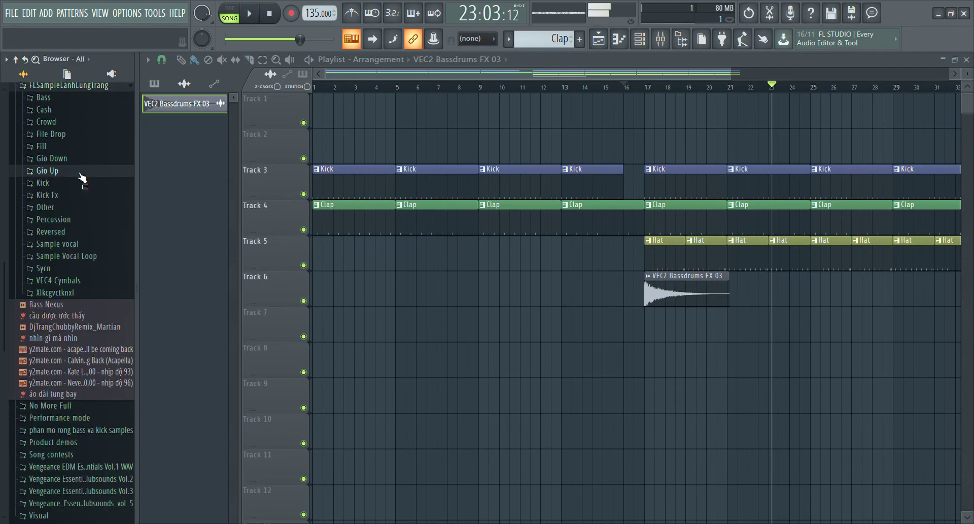
Audition tom phach fill4 and VEC4 Impacts 02 in the Other folder, and collapse it.
{"action": "left_click", "coordinate": [58, 209]}
{"action": "left_click", "coordinate": [59, 376]}
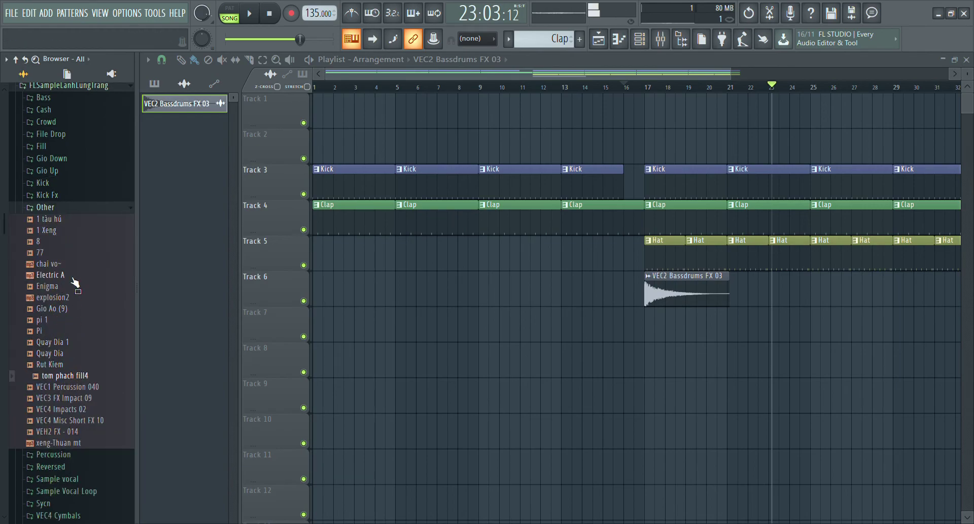
{"action": "left_click", "coordinate": [60, 411]}
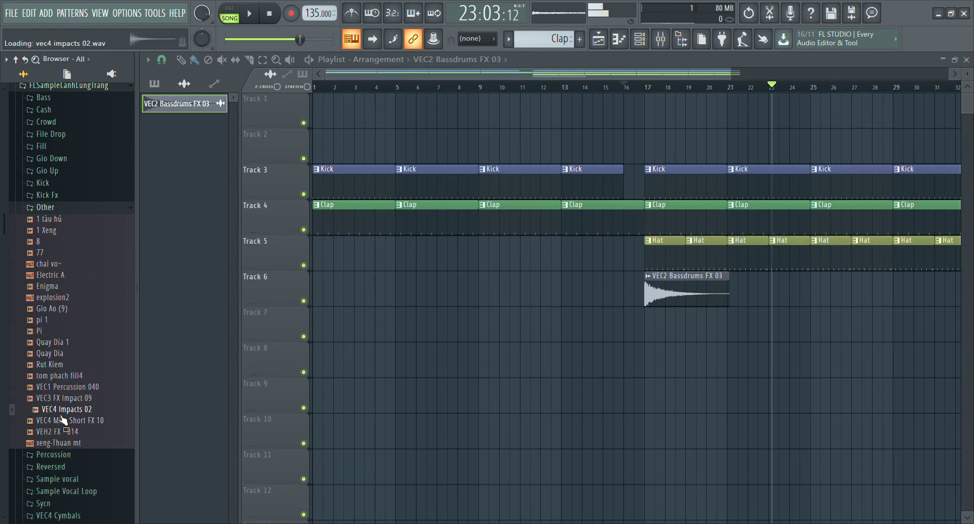
{"action": "left_click", "coordinate": [106, 209]}
Place VEC3 Cymbals Reverse 07 from the Reversed folder on Track 6, ending at bar 17, and play from bar 15.
{"action": "left_click", "coordinate": [88, 232]}
{"action": "left_click", "coordinate": [71, 277]}
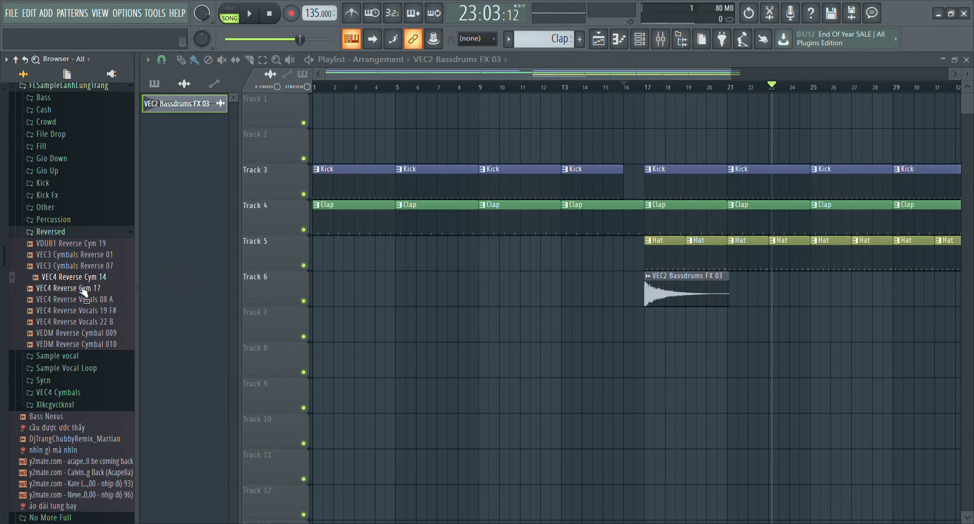
{"action": "left_click", "coordinate": [96, 266]}
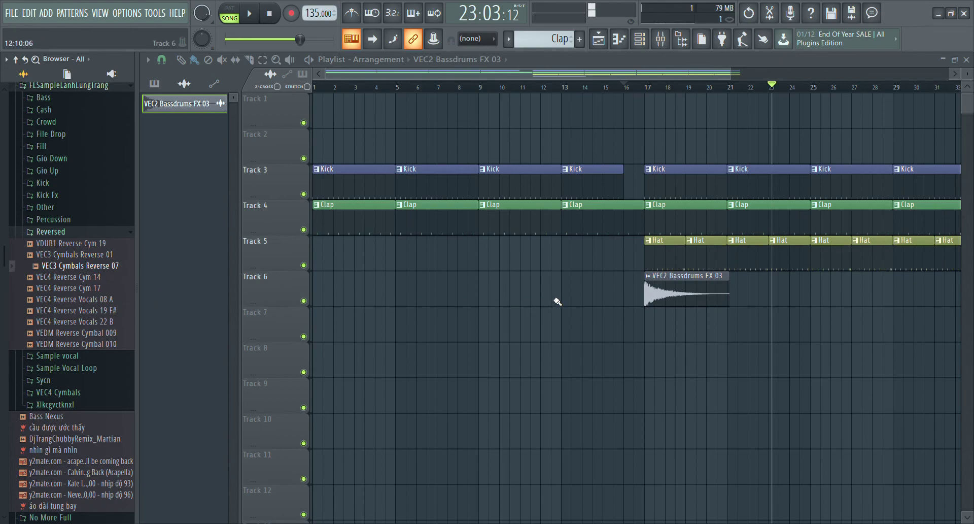
{"action": "left_click_drag", "start_coordinate": [522, 306], "coordinate": [611, 292]}
{"action": "left_click", "coordinate": [615, 91]}
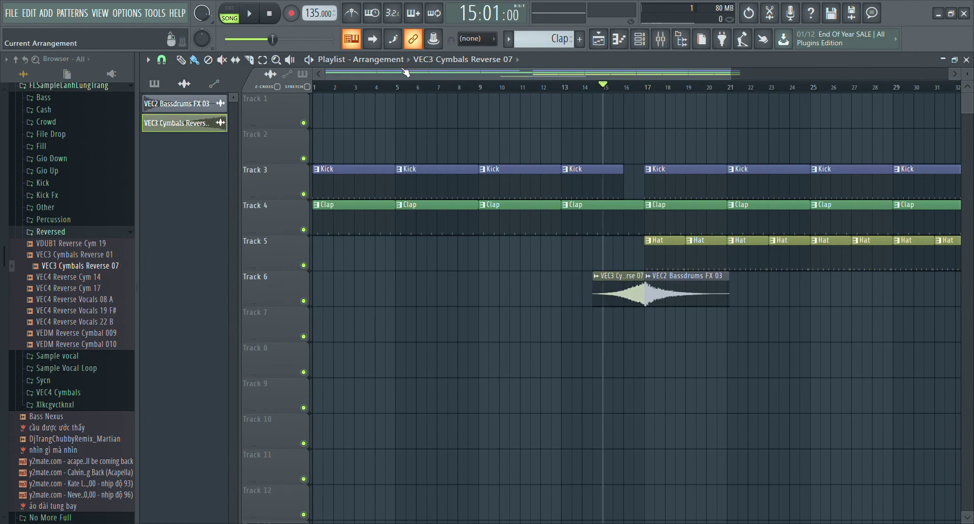
{"action": "left_click", "coordinate": [252, 13]}
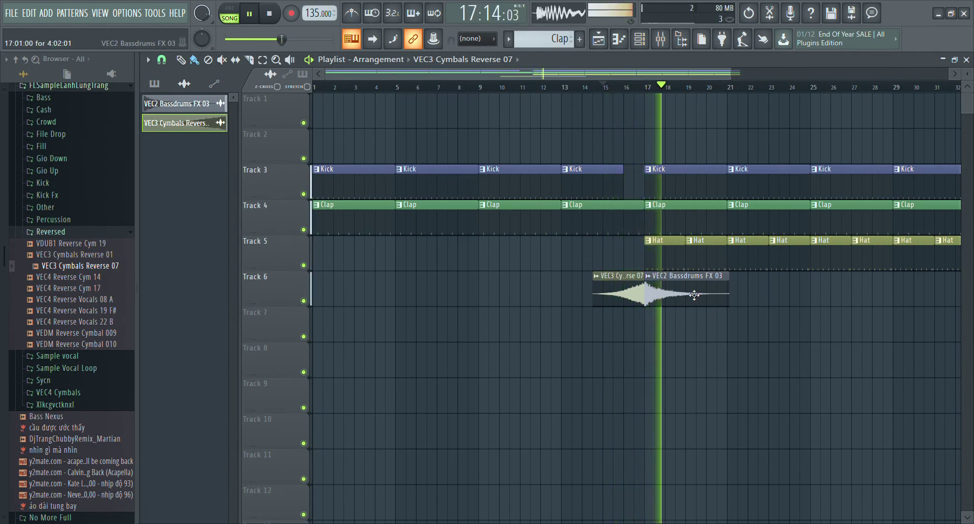
Lower the channel volumes of VEC2 Bassdrums FX 03 to about 24% and VEC3 Cymbals Reverse 07 to about 51%, replaying the transition.
{"action": "double_click", "coordinate": [675, 284]}
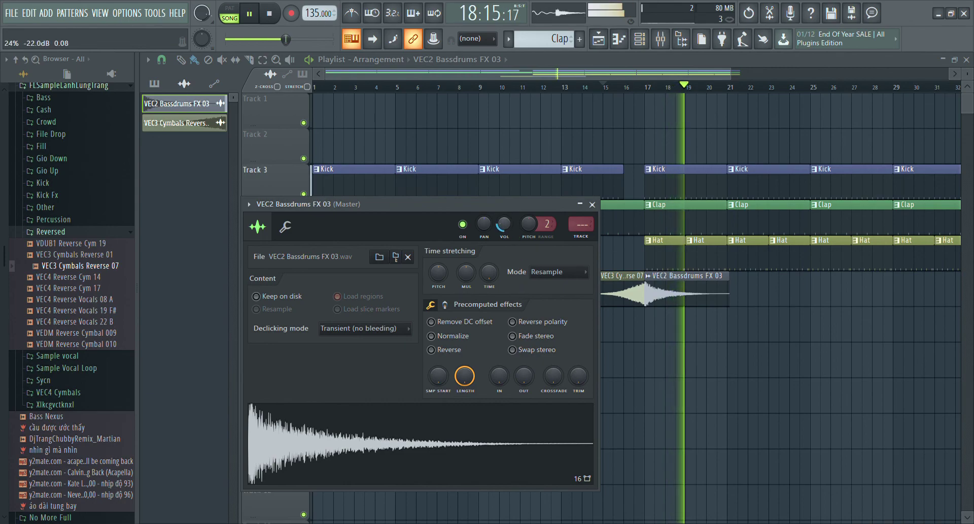
{"action": "left_click", "coordinate": [623, 89]}
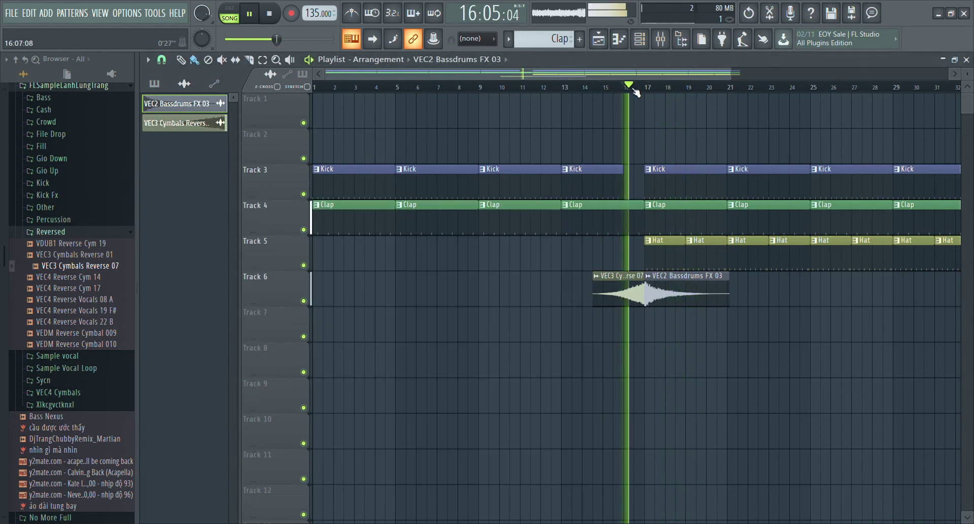
{"action": "double_click", "coordinate": [638, 300]}
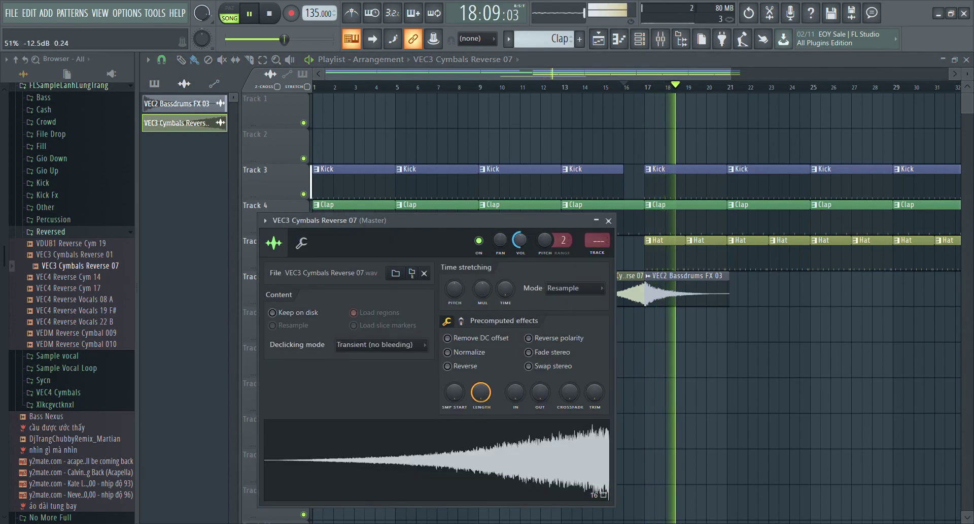
{"action": "left_click", "coordinate": [640, 87]}
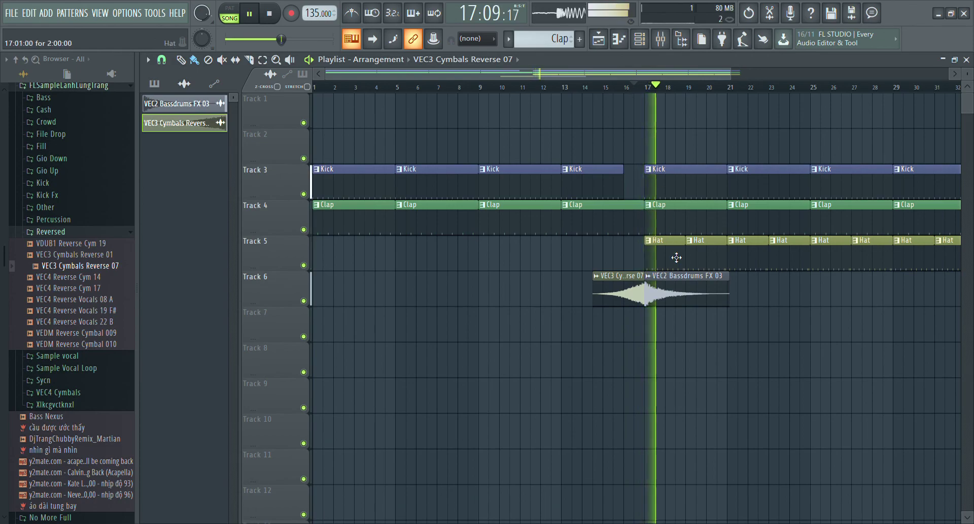